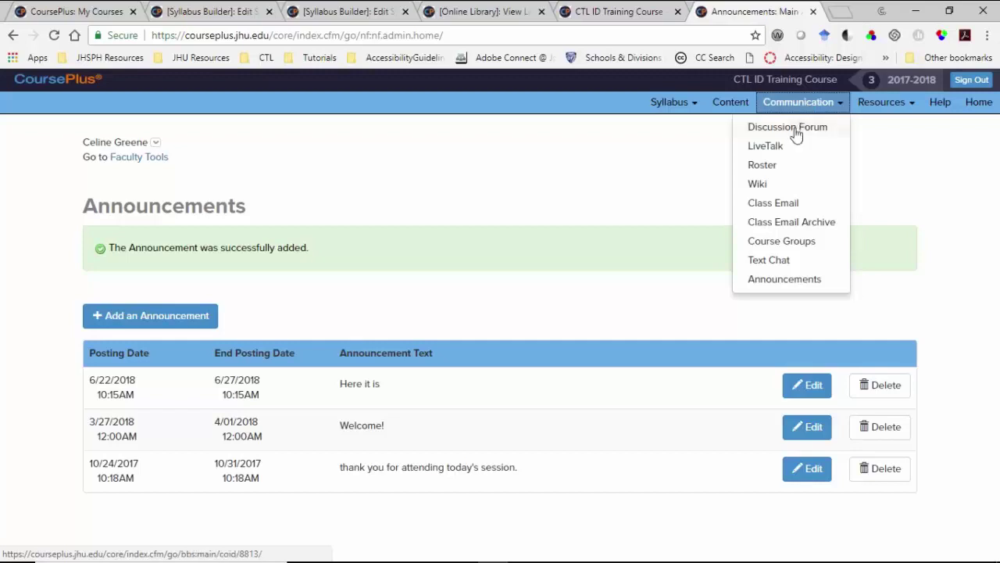
Step: Open the Discussion Forum's View/Subscribe Options and choose a once-per-day digest email for subscription delivery
left_click(787, 129)
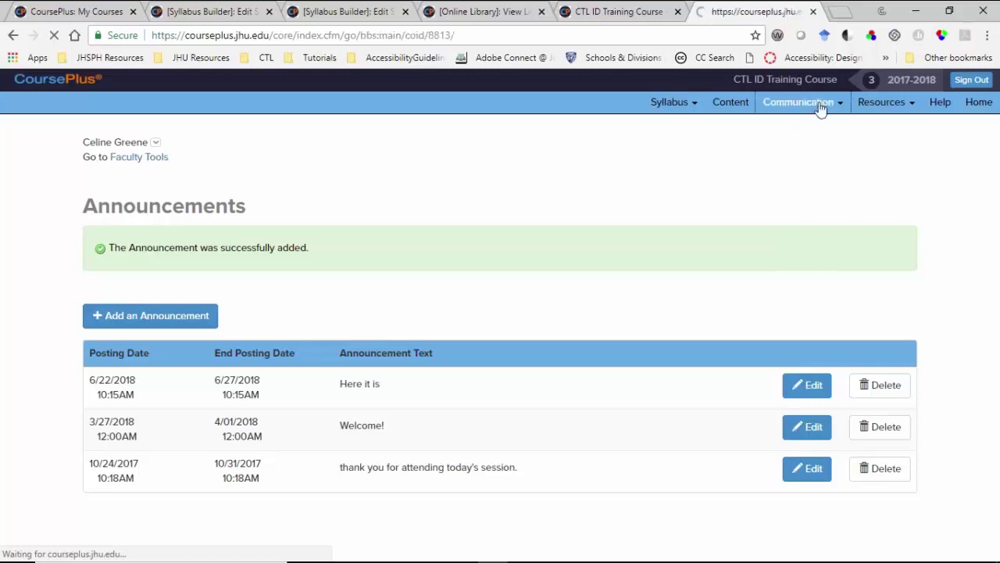
mouse_move(785, 101)
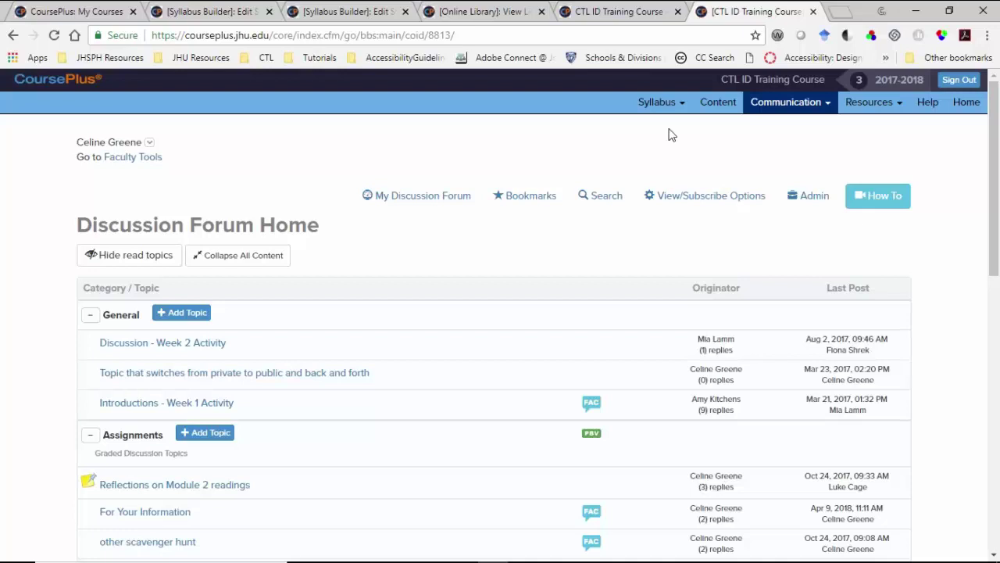
left_click(696, 195)
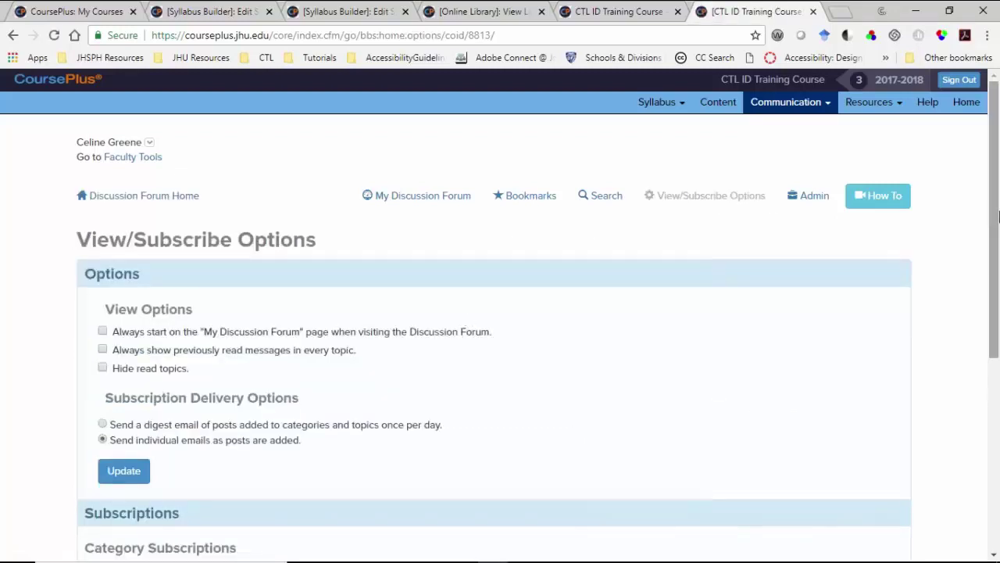
left_click_drag(996, 223, 996, 239)
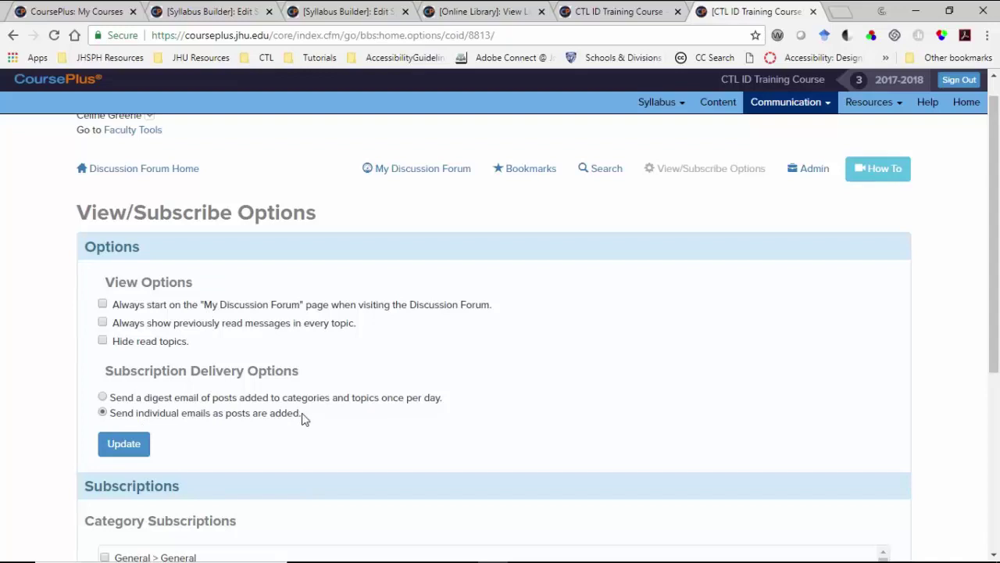
left_click(102, 397)
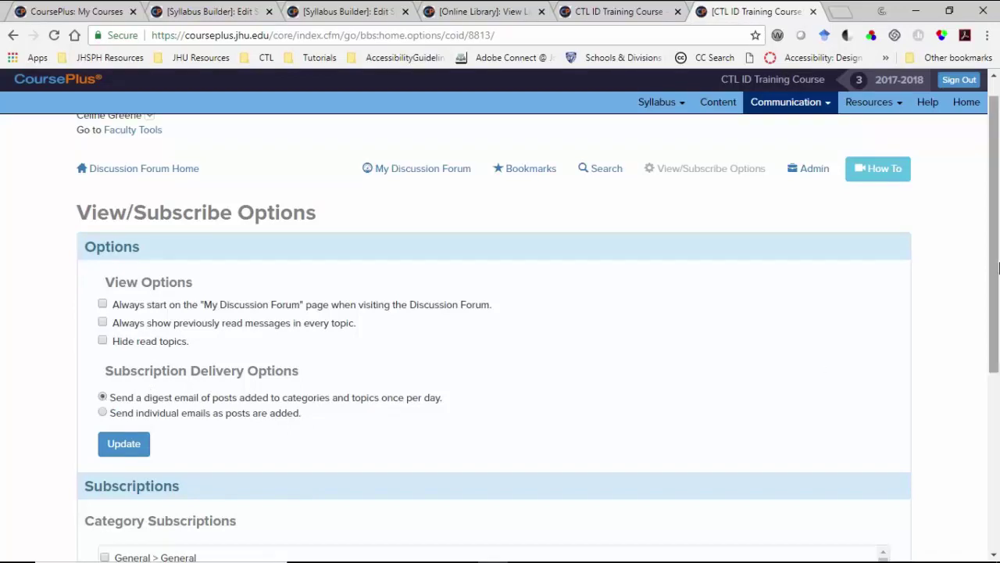
Step: Subscribe to the General > General and General > Assignments categories and save the delivery option
left_click_drag(994, 266, 995, 285)
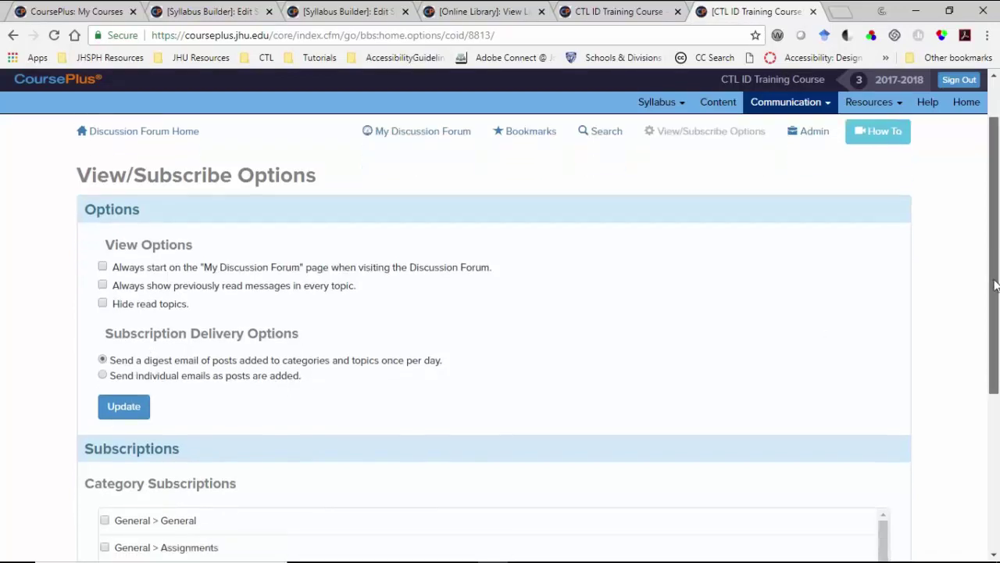
scroll(994, 285, "down", 3)
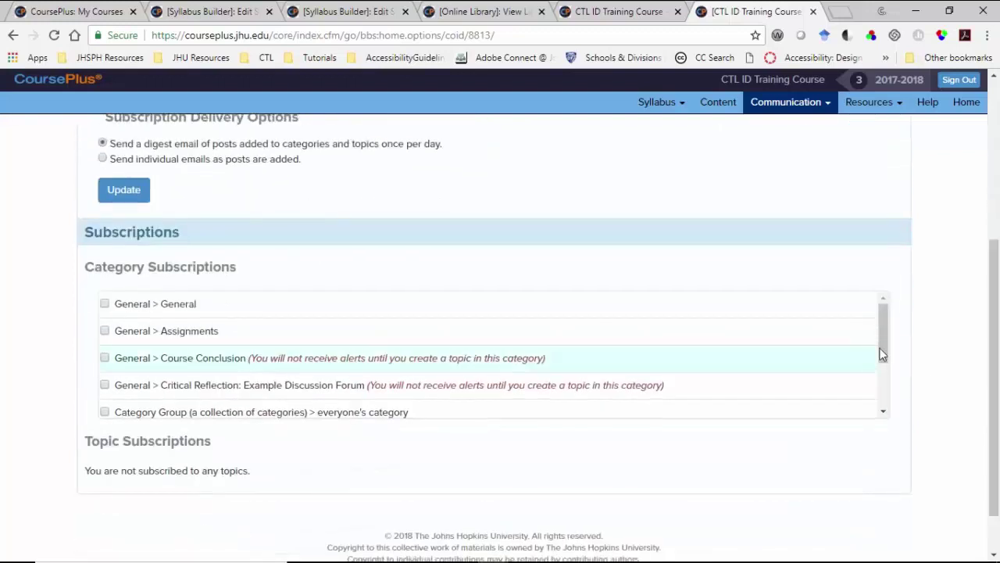
mouse_move(882, 350)
left_mouse_down()
mouse_move(883, 431)
mouse_move(895, 342)
left_mouse_up()
left_click(105, 304)
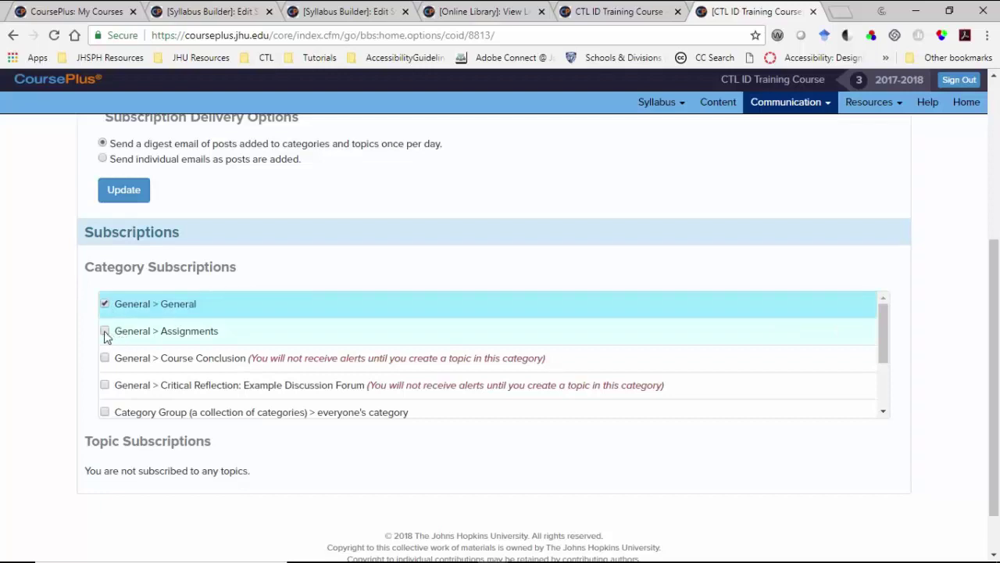
left_click(105, 331)
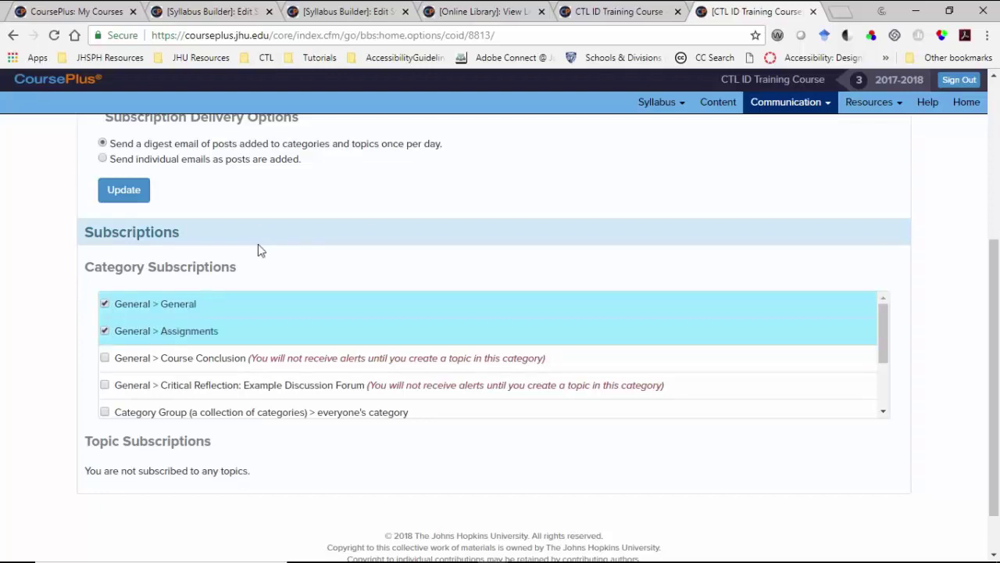
left_click_drag(995, 250, 995, 115)
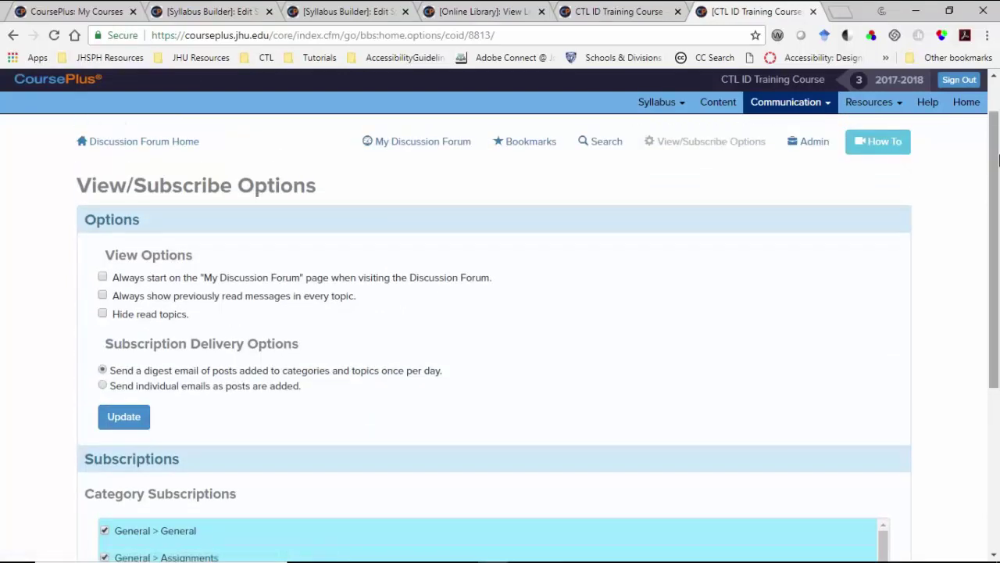
left_click_drag(996, 160, 982, 212)
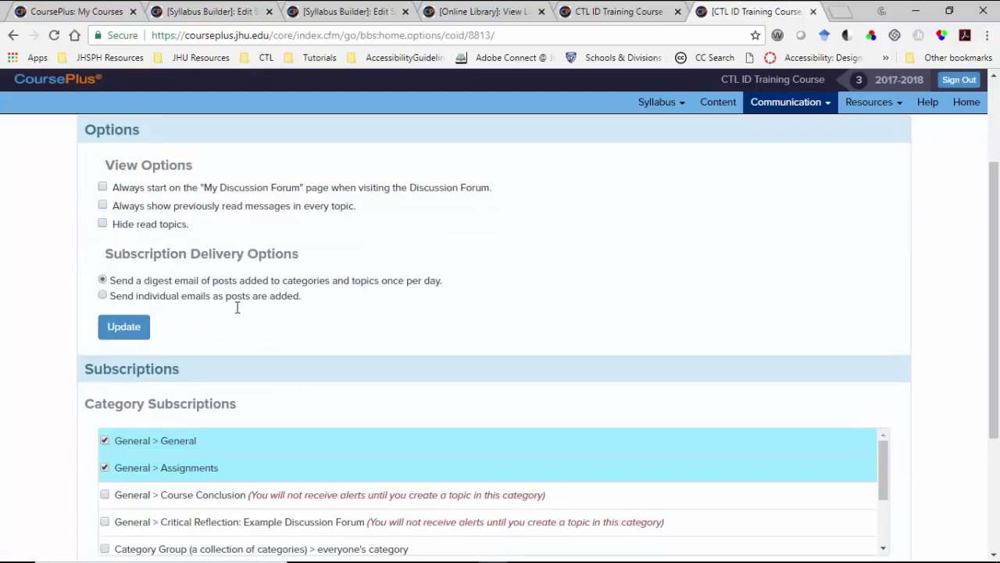
left_click(149, 329)
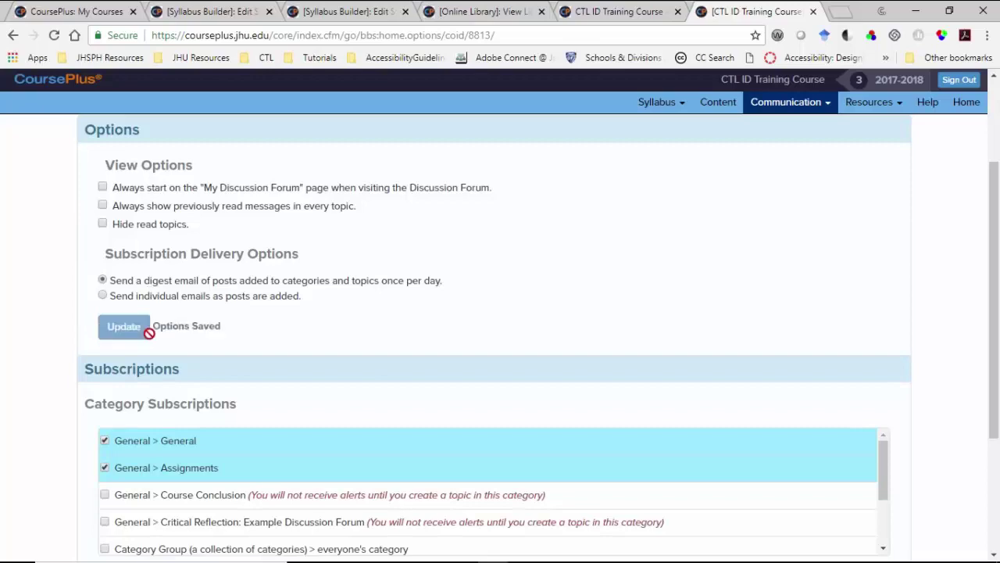
Step: Return to the Discussion Forum home page and examine the indicator icons beside the General and Assignments topics, Course Conclusion and Critical Reflection
left_click_drag(995, 228, 995, 305)
scroll(840, 362, "up", 4)
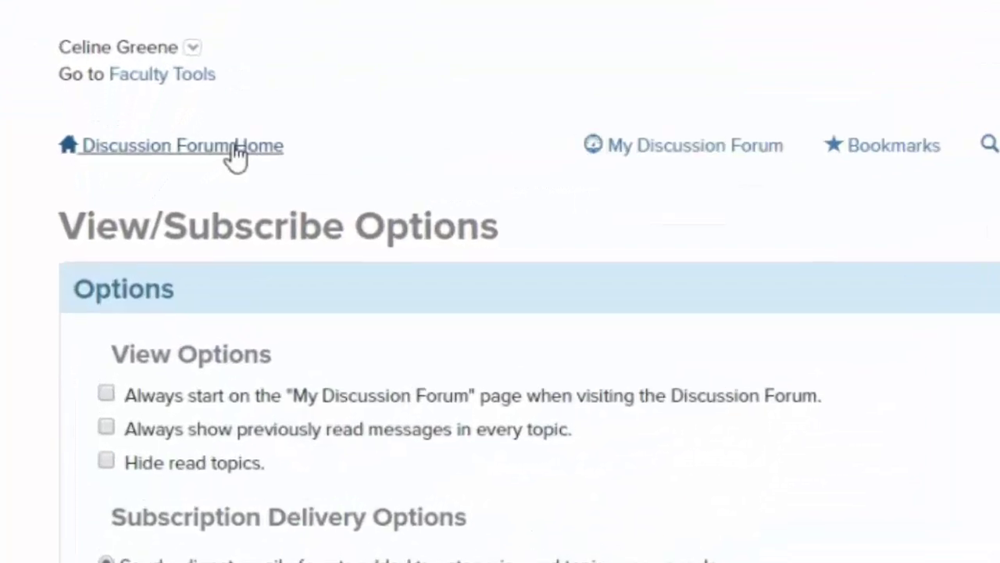
left_click(234, 147)
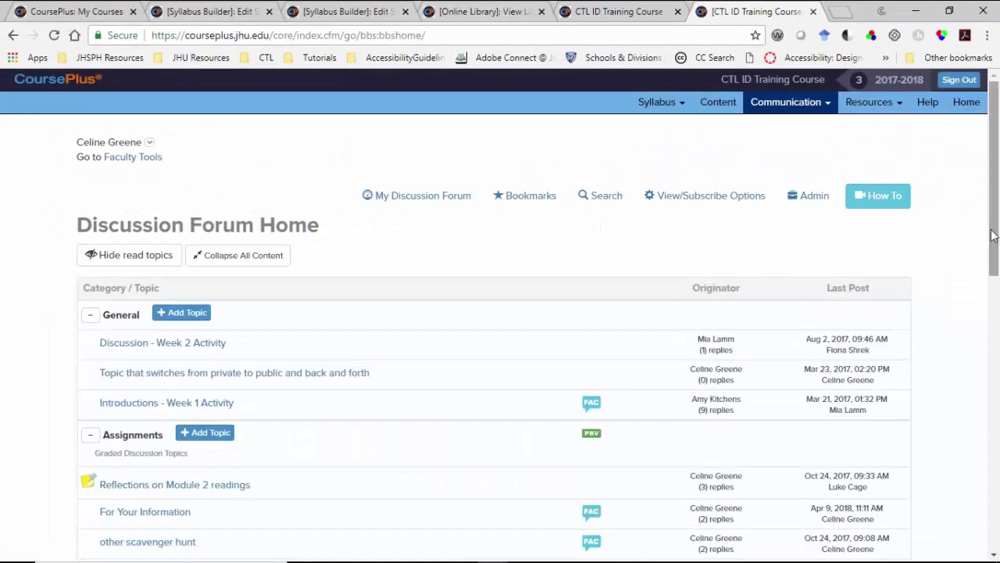
left_click_drag(995, 237, 994, 281)
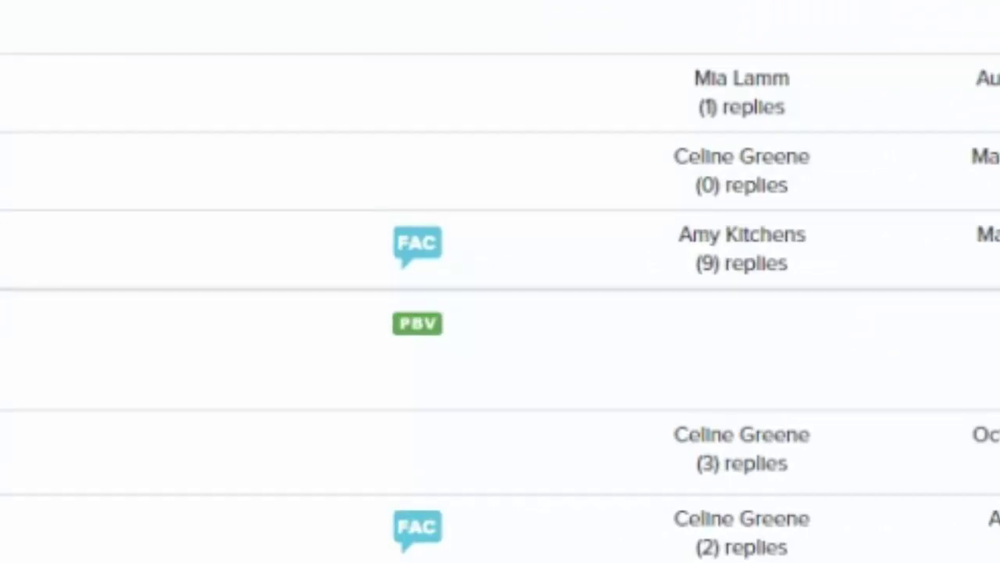
scroll(500, 282, "down", 1)
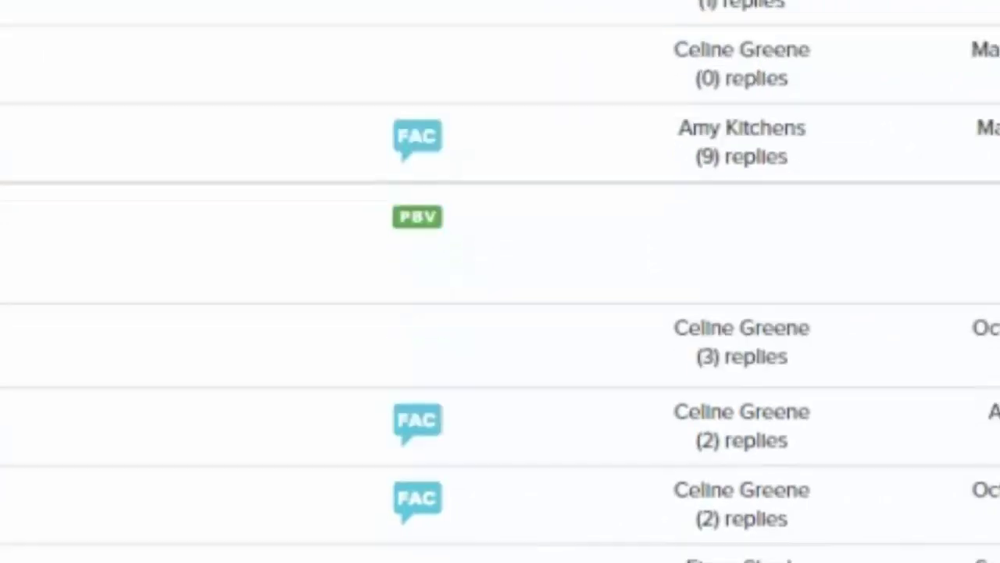
mouse_move(432, 161)
mouse_move(423, 223)
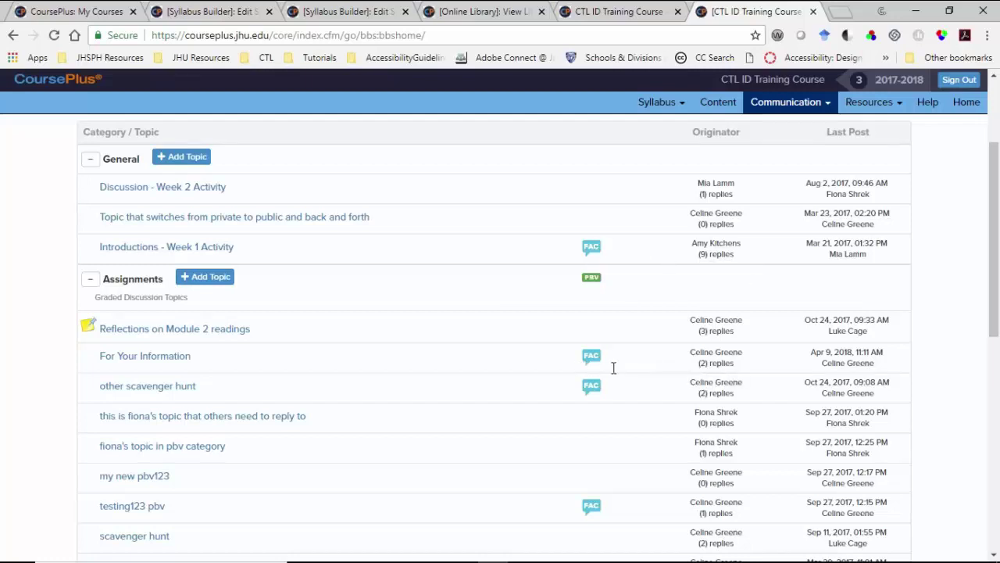
mouse_move(595, 358)
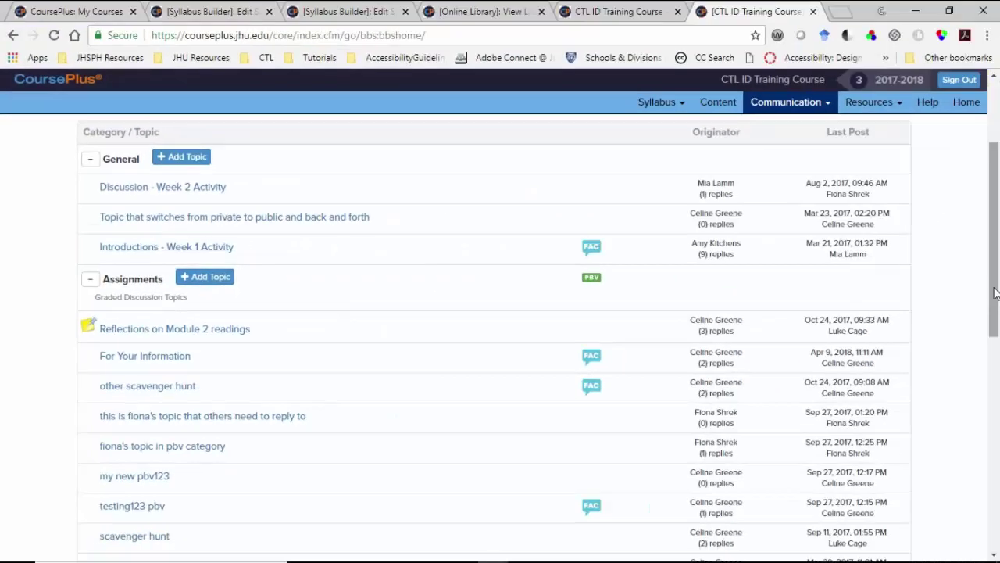
left_click_drag(996, 293, 980, 402)
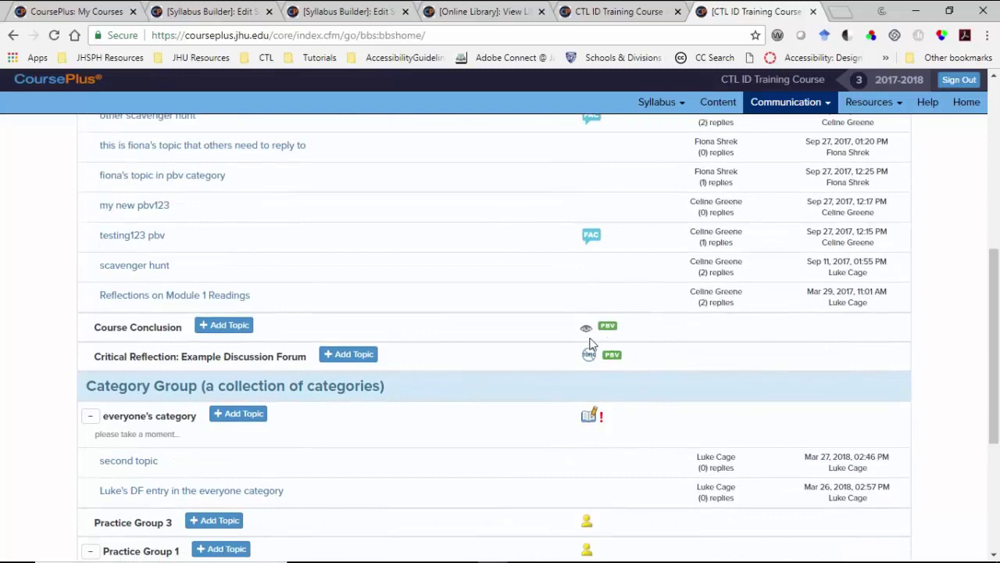
mouse_move(587, 331)
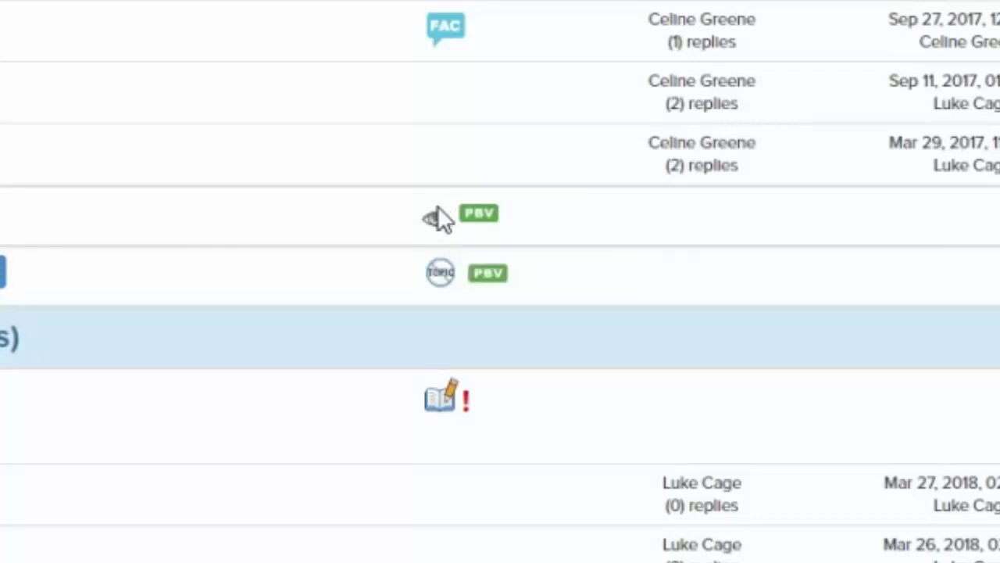
mouse_move(439, 219)
mouse_move(442, 283)
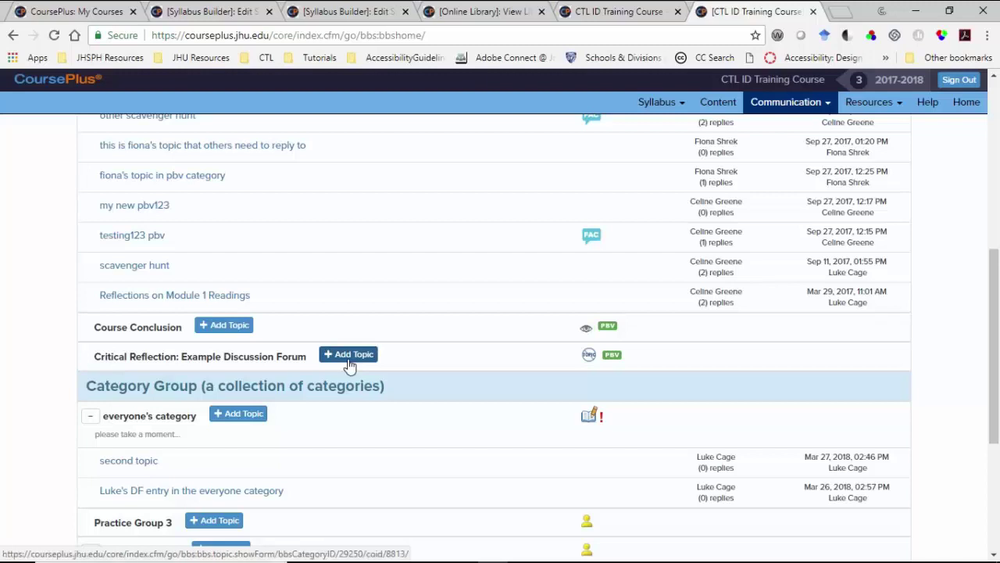
Step: Start a new topic titled "Please Respond" in the Critical Reflection: Example Discussion Forum category
left_click(352, 359)
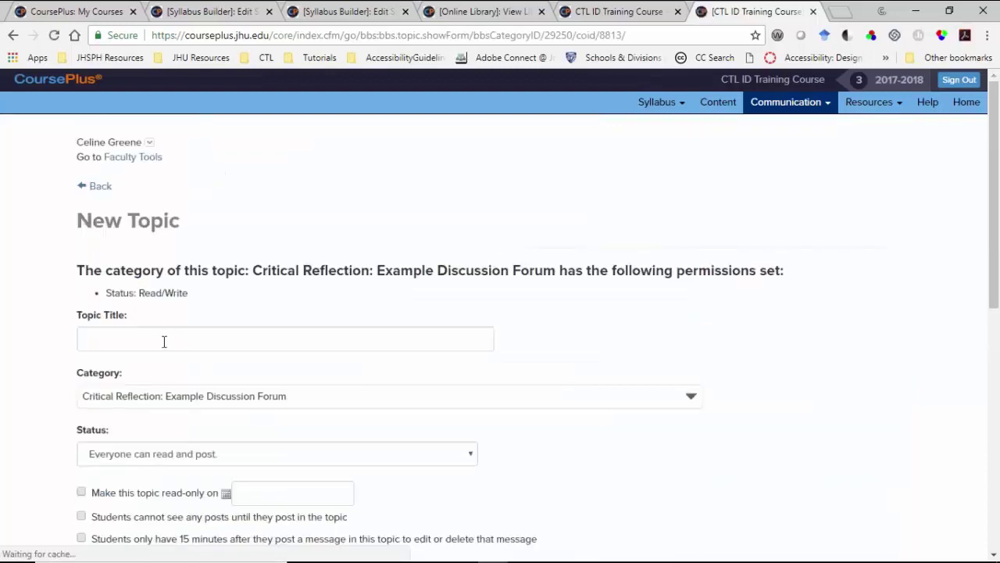
left_click(164, 348)
type("Please Respond")
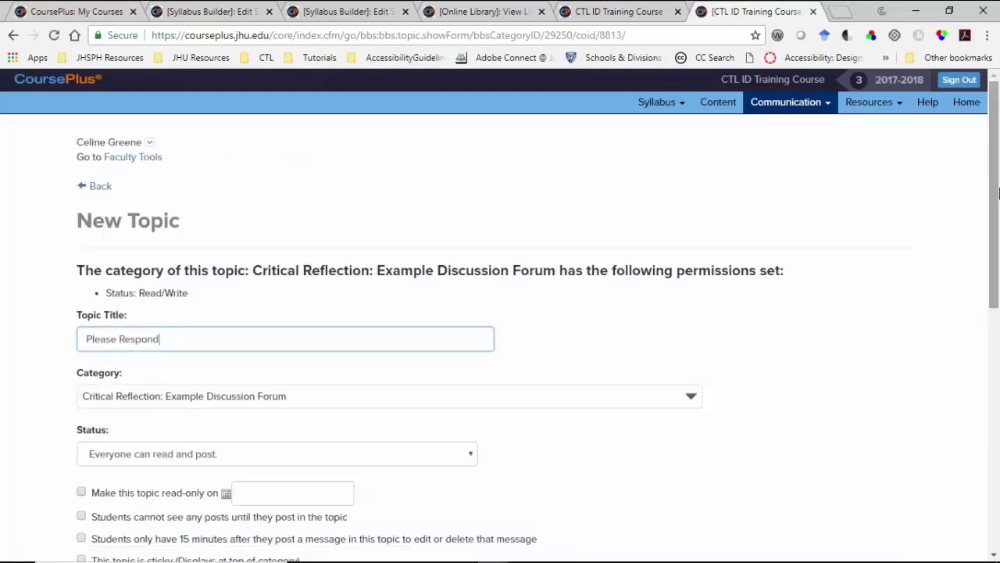
Step: Enter "Prompt goes here..." as the topic's message and create the topic
left_click_drag(993, 200, 972, 288)
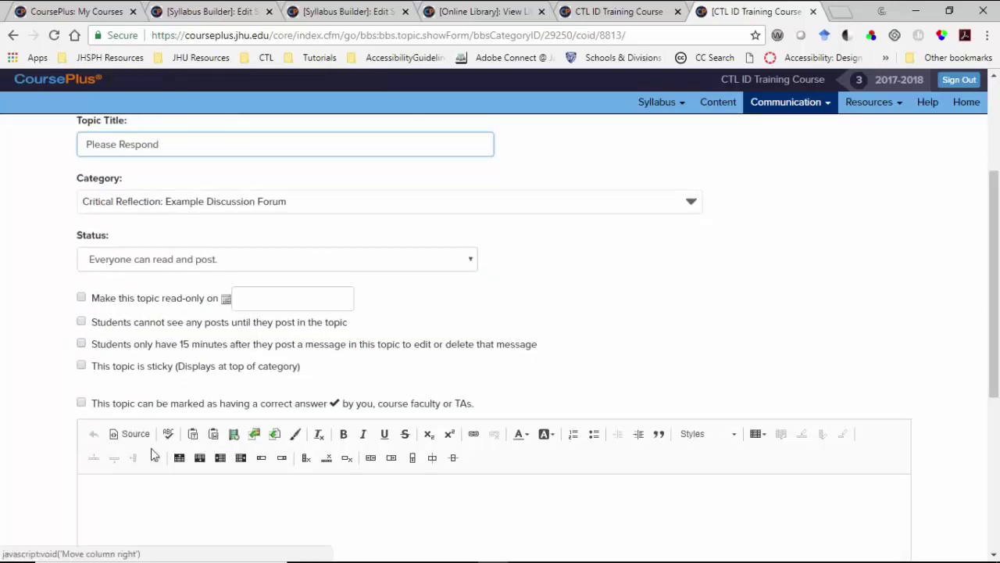
left_click(136, 500)
left_click_drag(999, 336, 978, 408)
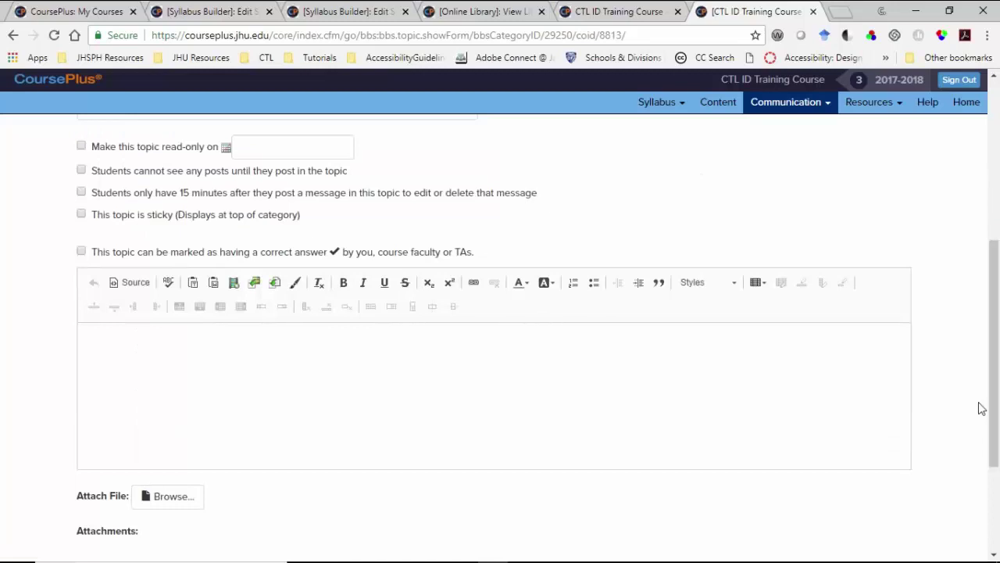
type("Prompt goes here...")
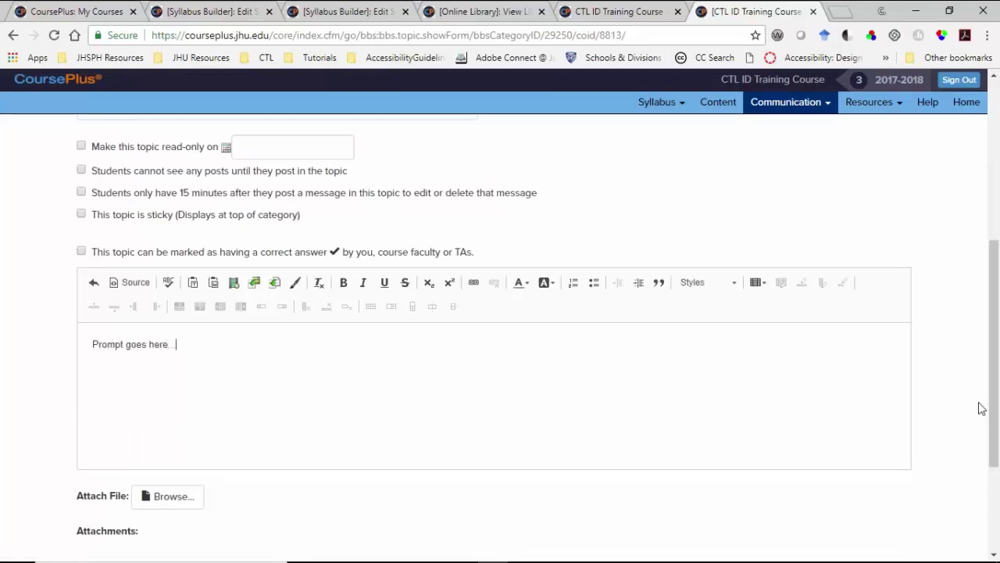
left_click_drag(997, 297, 995, 360)
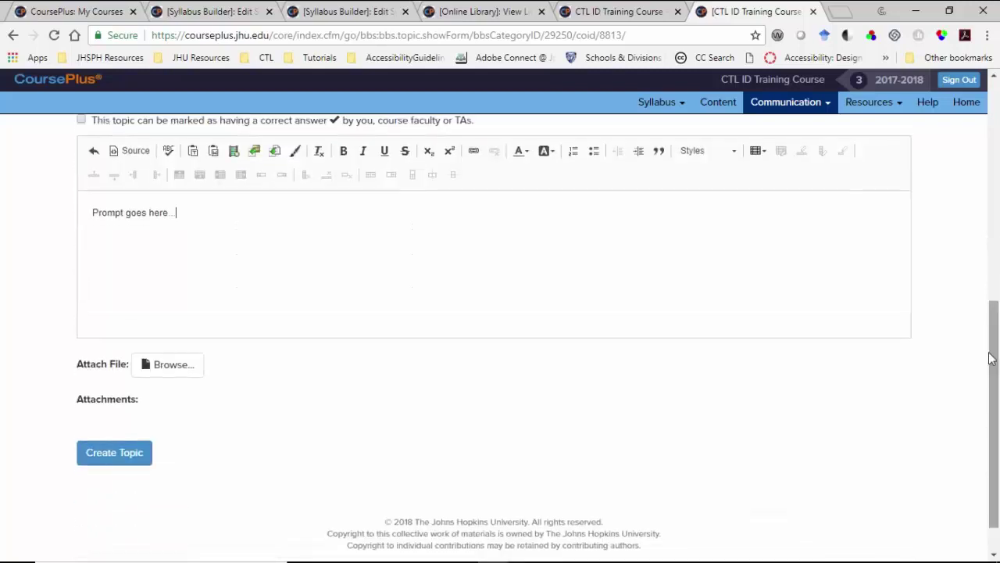
left_click(130, 456)
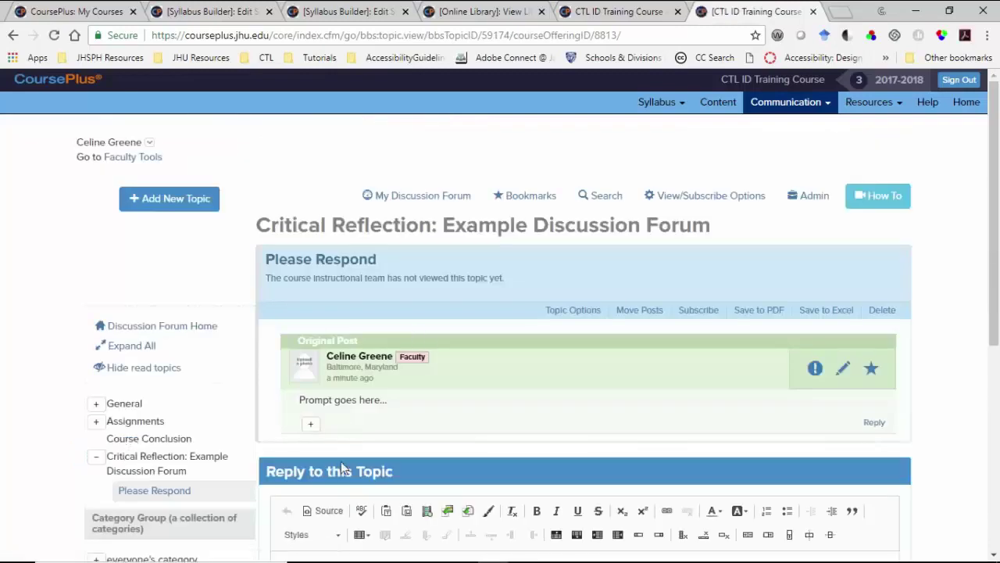
Step: Review the Please Respond topic page with its reply area, and open My Discussion Forum
left_click_drag(997, 294, 990, 375)
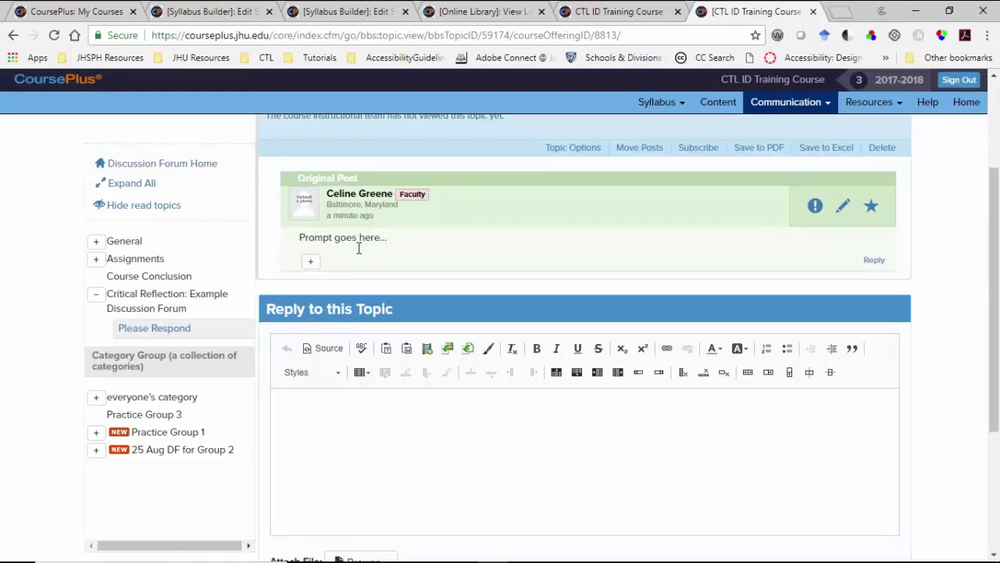
scroll(993, 290, "up", 2)
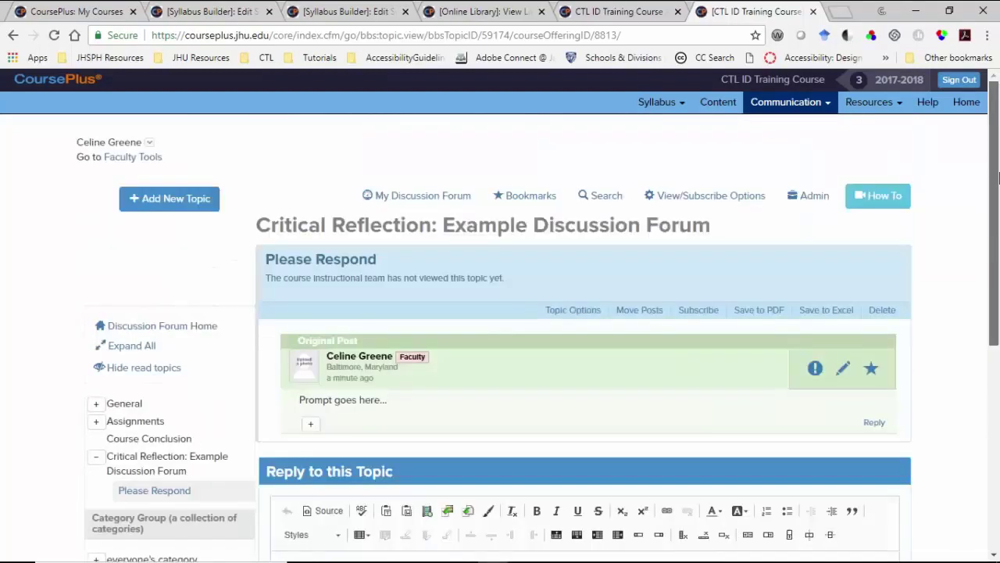
left_click(406, 196)
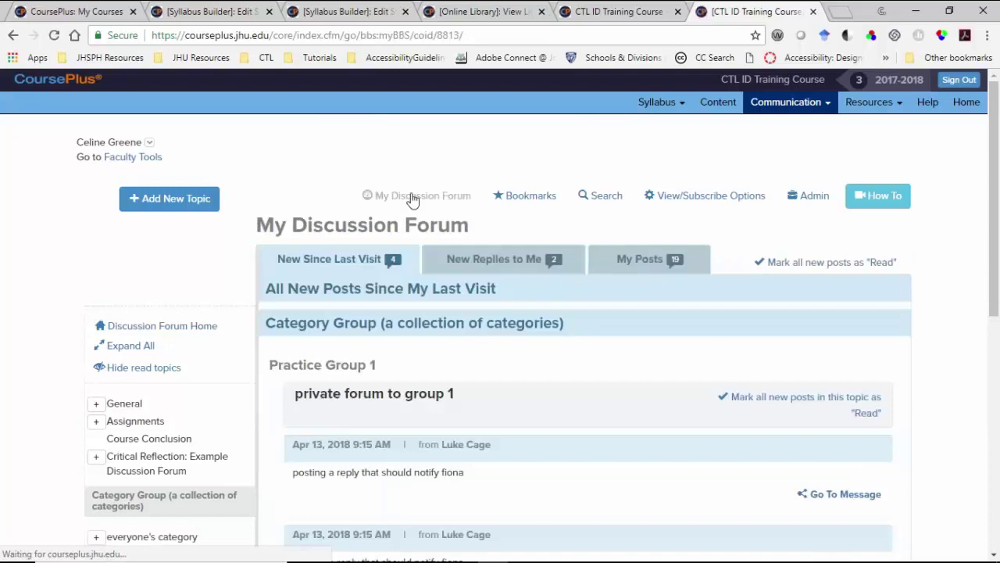
Step: Return to the Discussion Forum home page and examine the icons beside everyone's category and the practice group categories
left_click(787, 129)
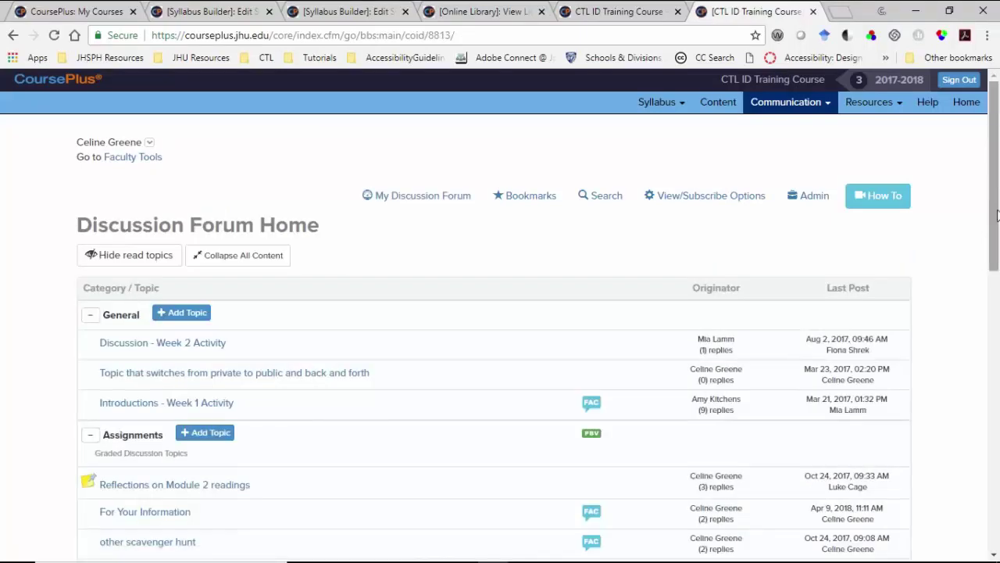
left_click_drag(997, 215, 966, 428)
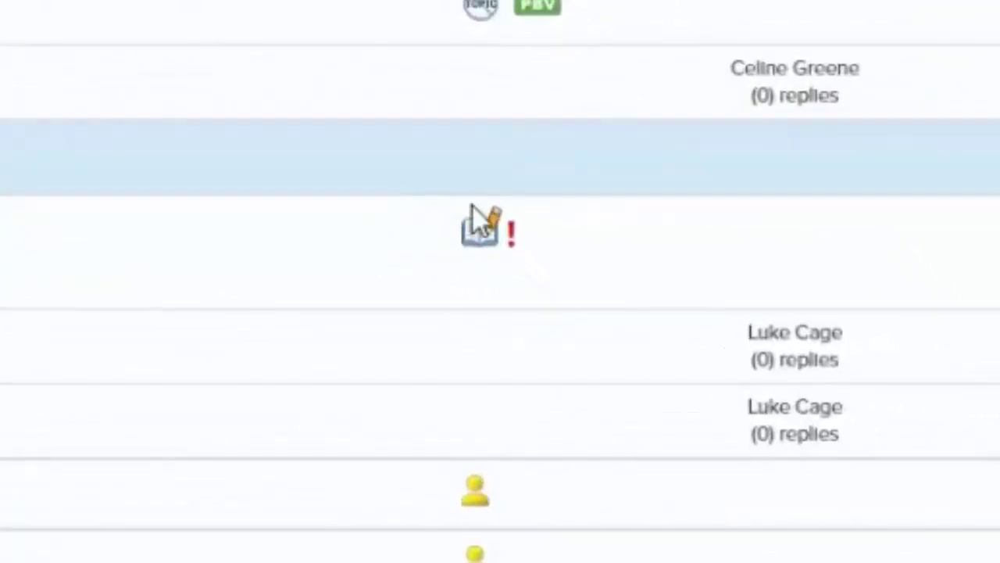
mouse_move(484, 243)
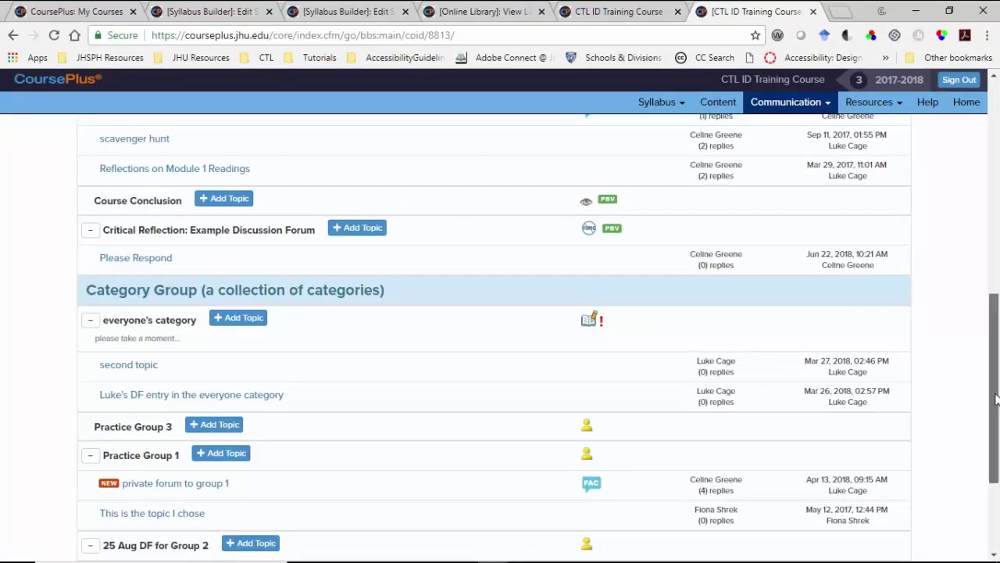
left_click_drag(996, 398, 988, 436)
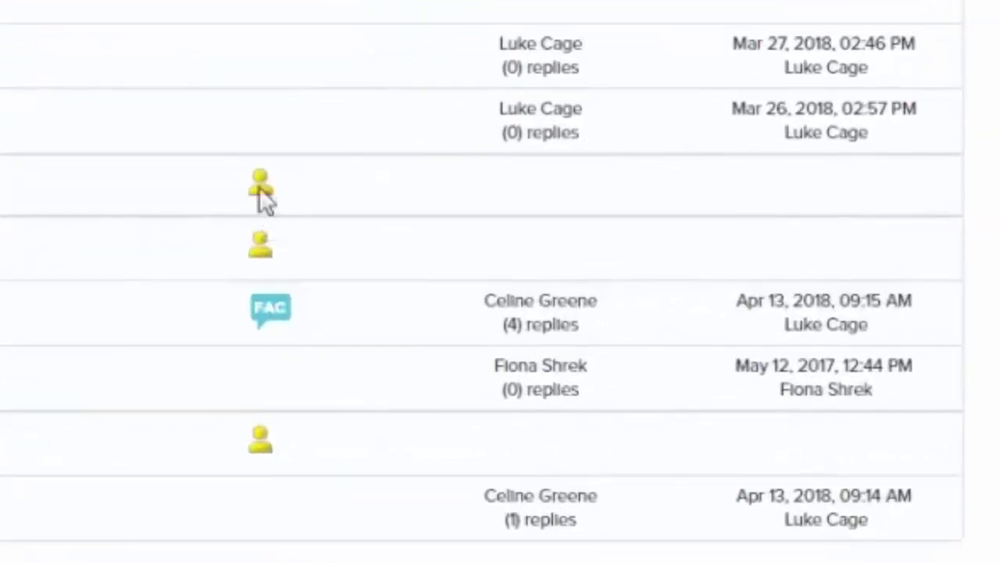
Step: Open "second topic" in everyone's category, change the original post's grading comment to "you've got it now", and save it
mouse_move(263, 192)
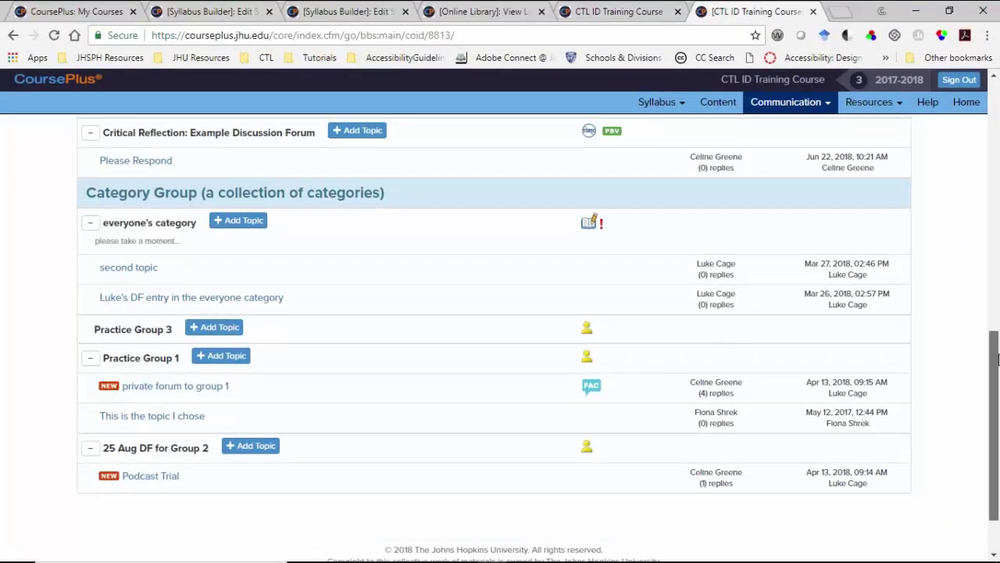
left_click_drag(998, 357, 944, 323)
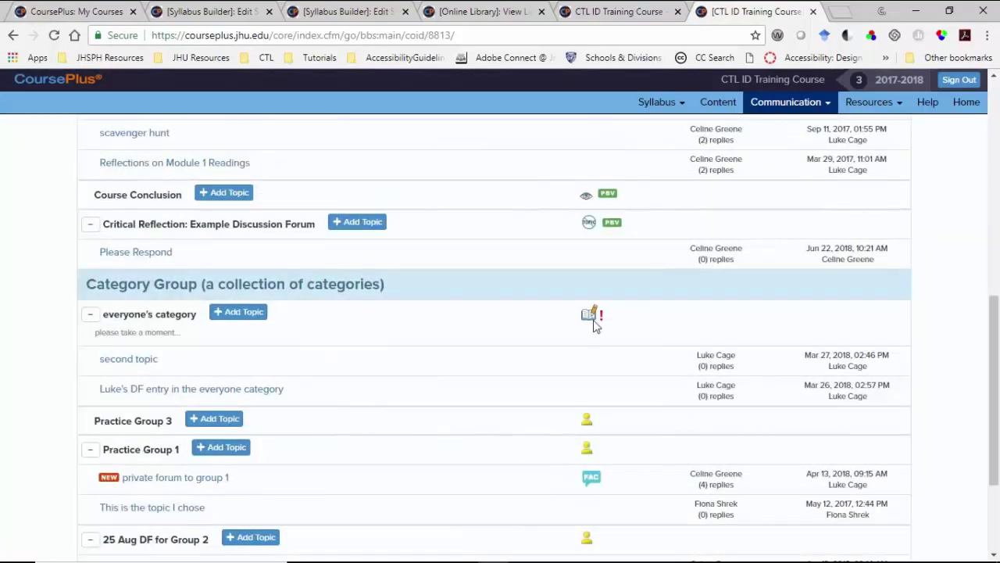
left_click(112, 361)
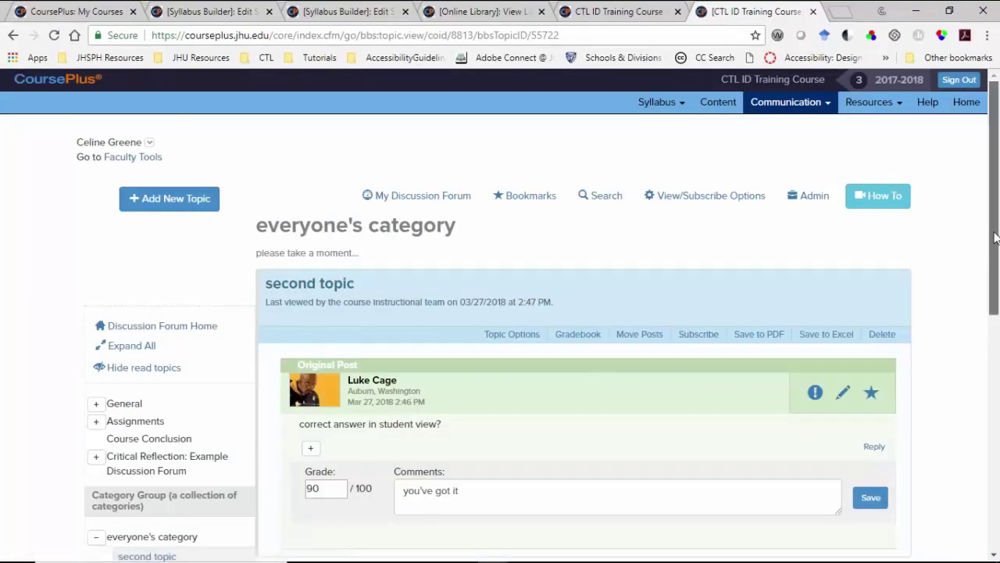
left_click_drag(997, 236, 984, 324)
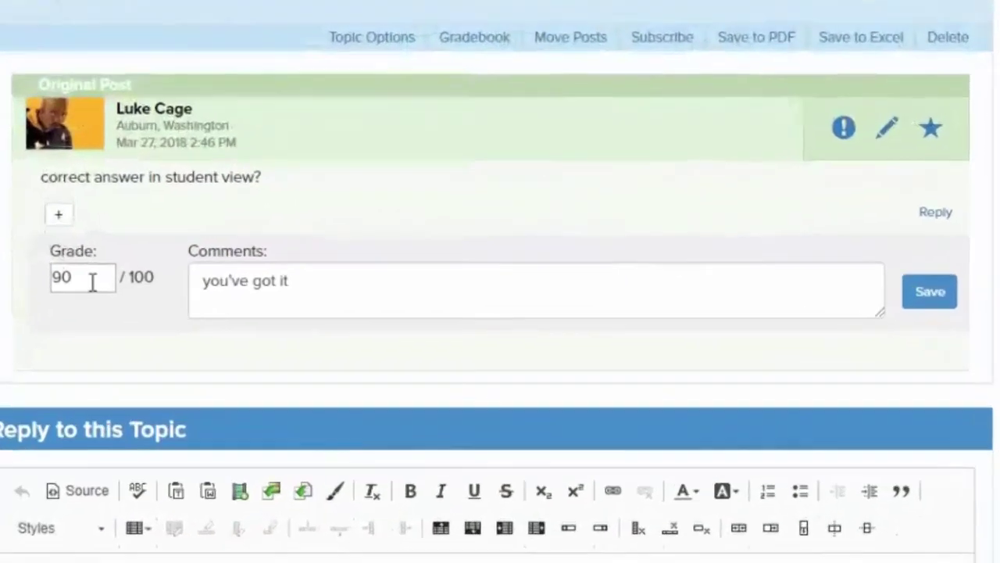
left_click(91, 280)
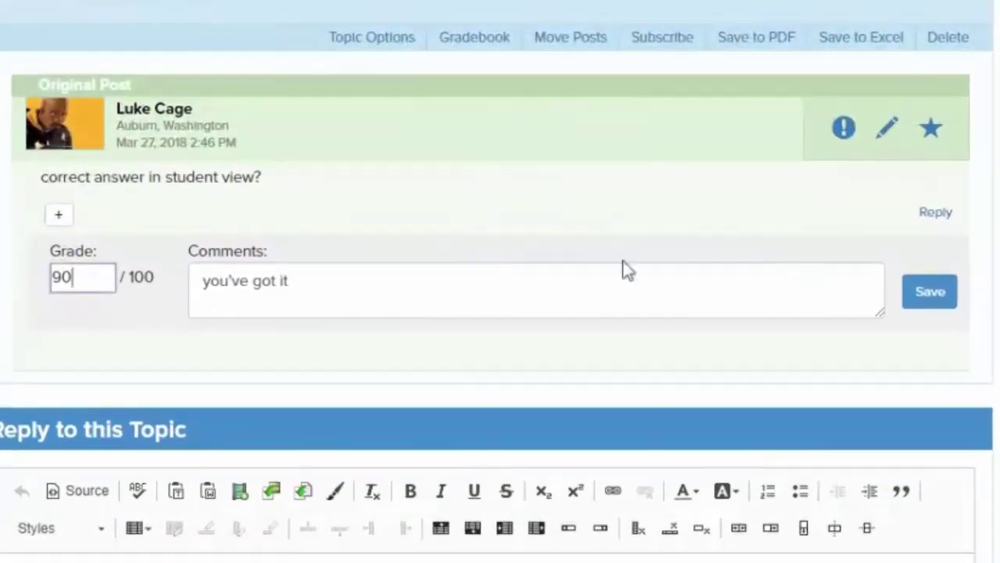
left_click(684, 298)
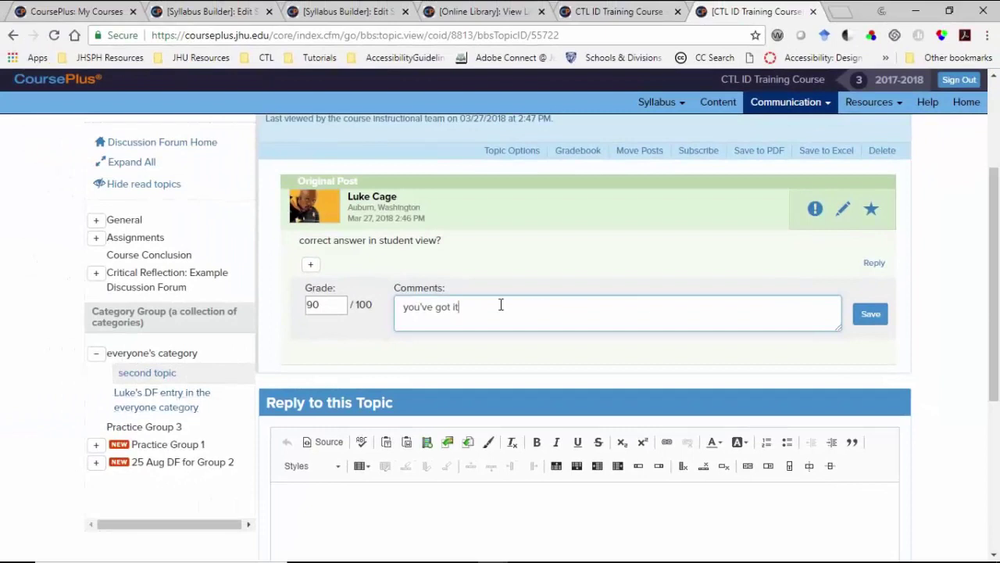
type("now")
left_click(870, 314)
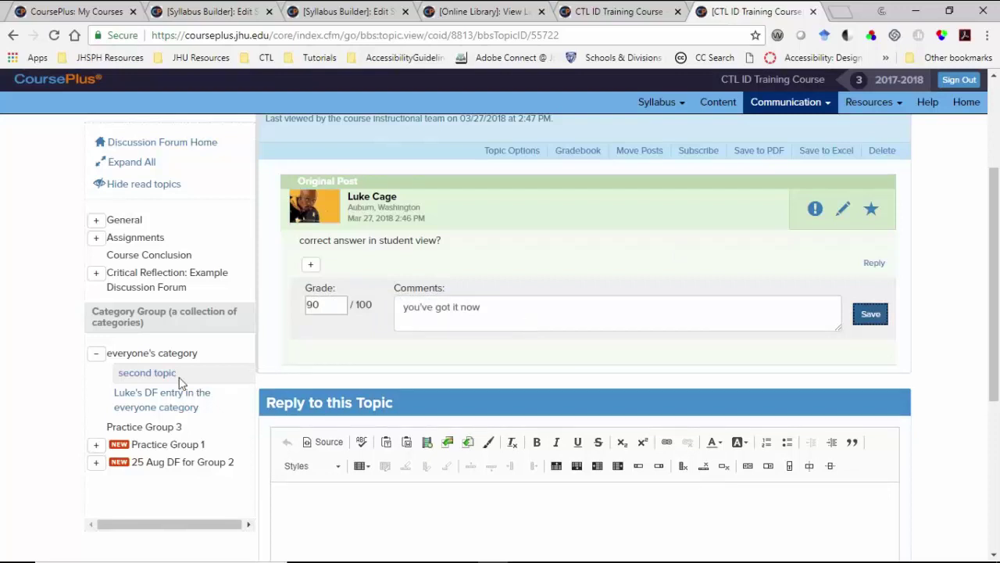
Step: Open the other topic in everyone's category and check the grade and comment on its original post
left_click(148, 402)
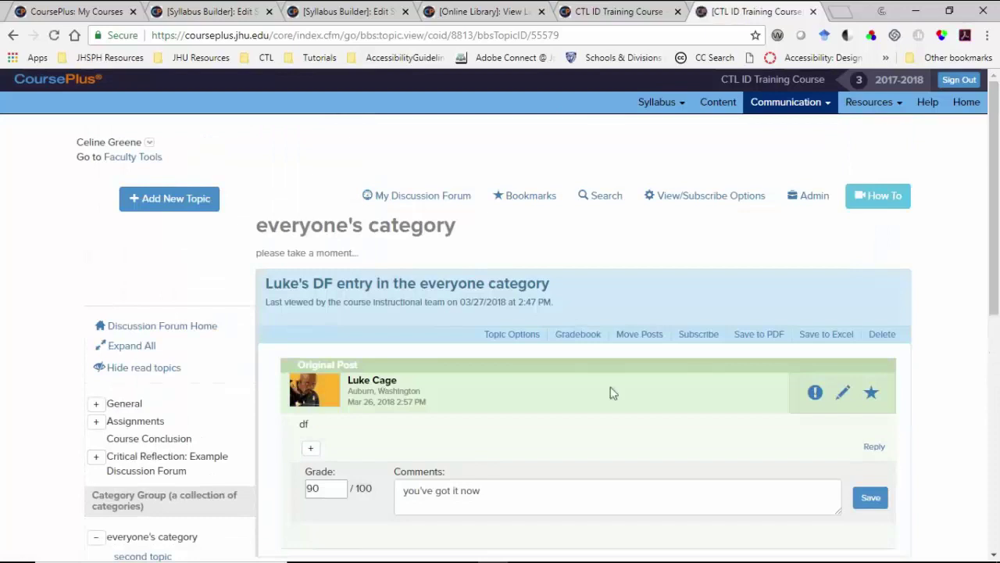
left_click(495, 498)
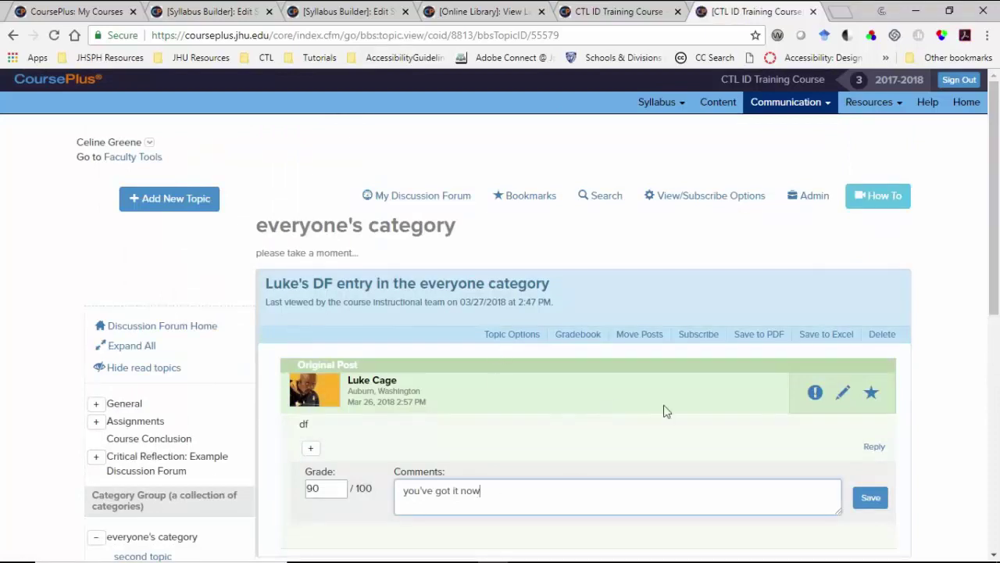
left_click_drag(998, 240, 997, 351)
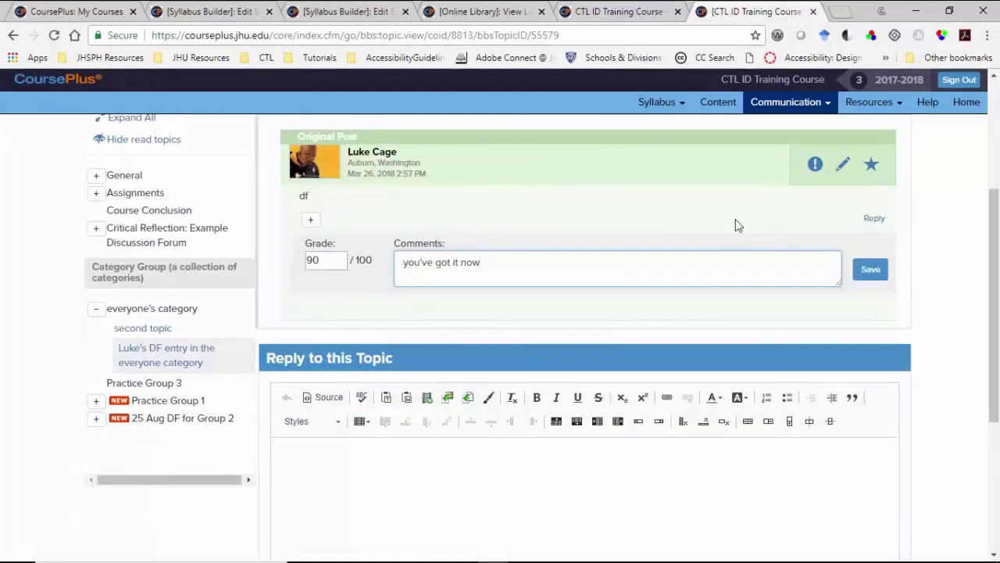
left_click_drag(995, 294, 997, 170)
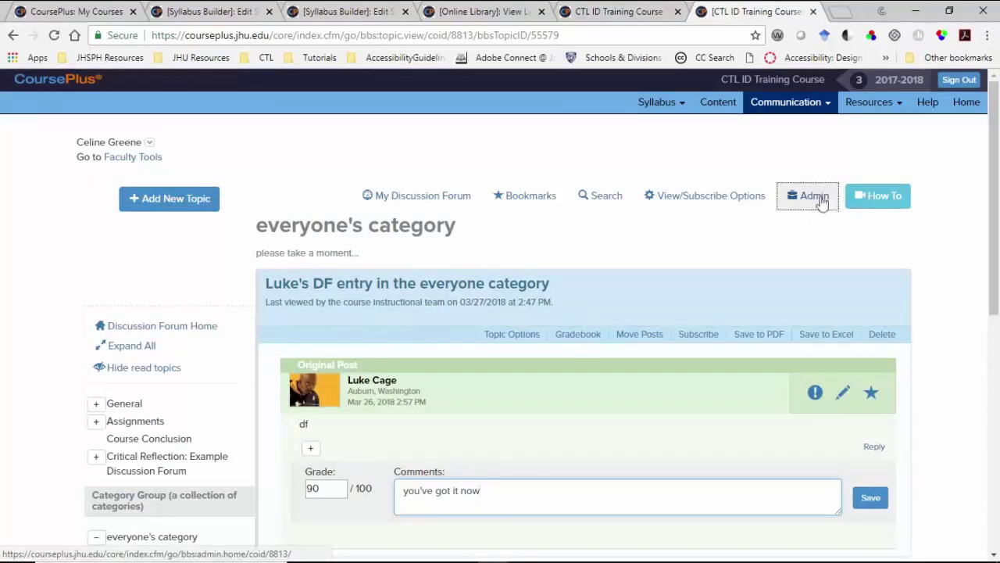
Step: Open the Discussion Forum Admin page and review its editor settings and the editable categories and category group
left_click(822, 199)
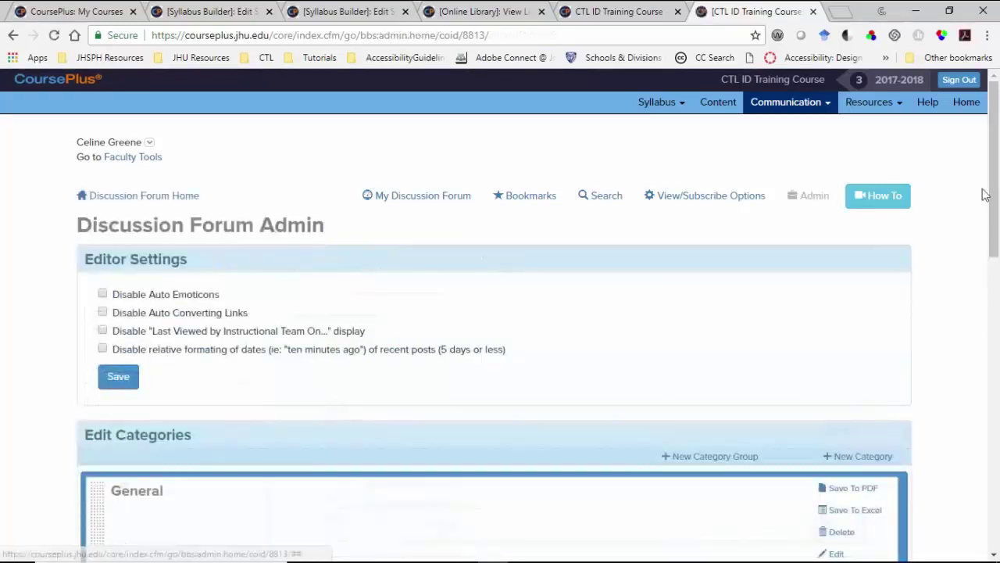
left_click_drag(997, 196, 994, 426)
left_click_drag(996, 447, 996, 456)
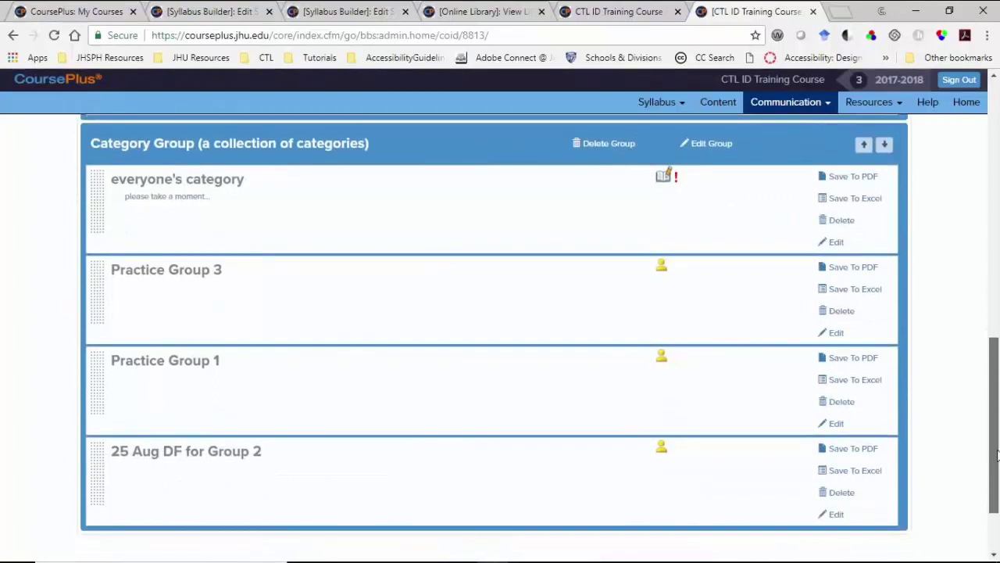
left_click_drag(996, 455, 996, 459)
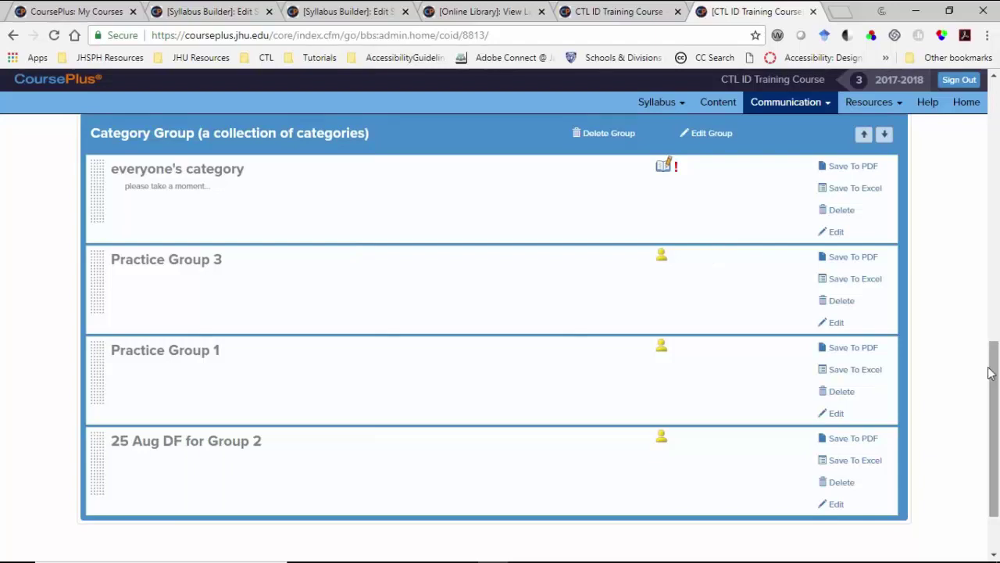
left_click_drag(994, 373, 996, 168)
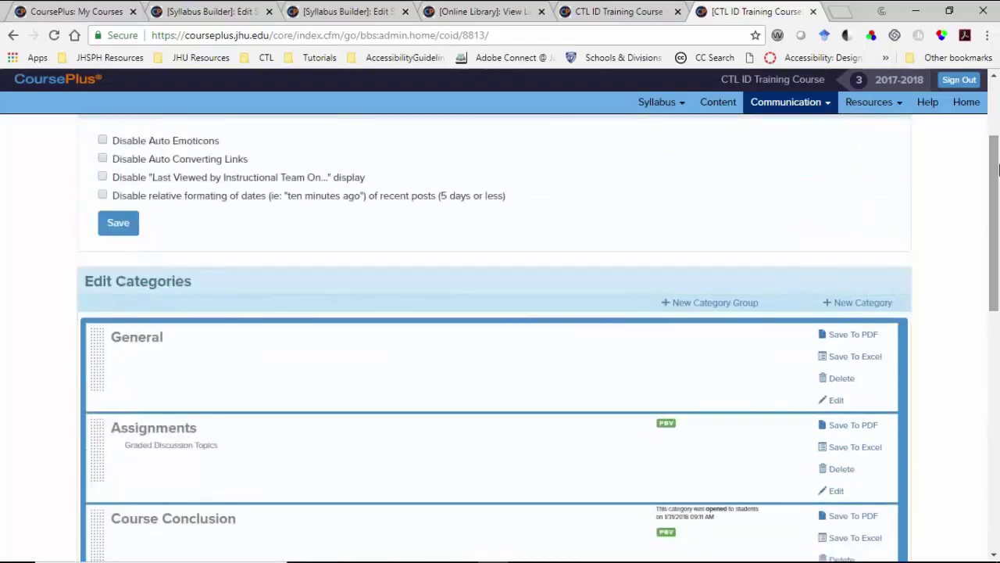
Step: Start a new category named "newest category" with the description "description" under Category Group (a collection of categories)
left_click(864, 303)
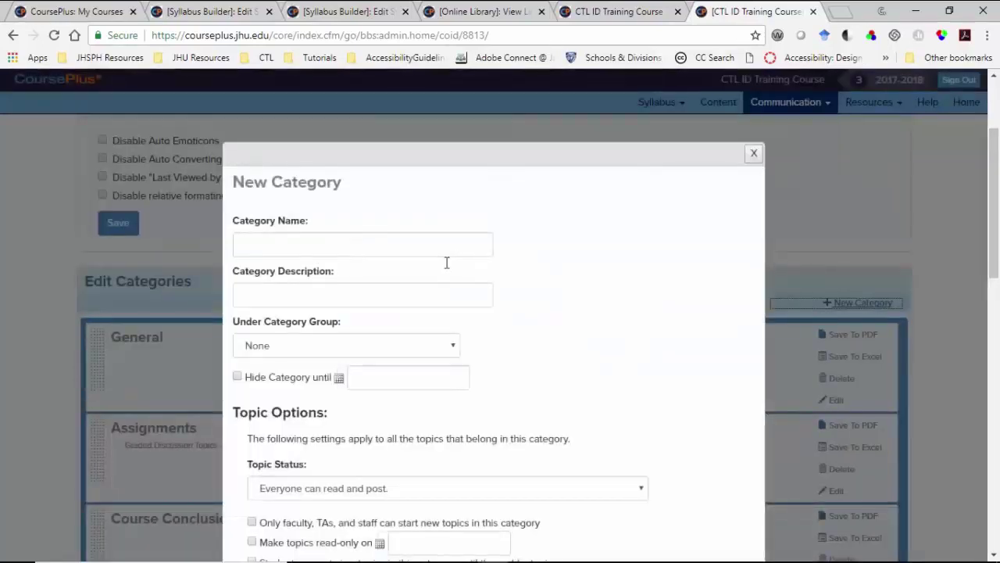
left_click(446, 255)
type("newes")
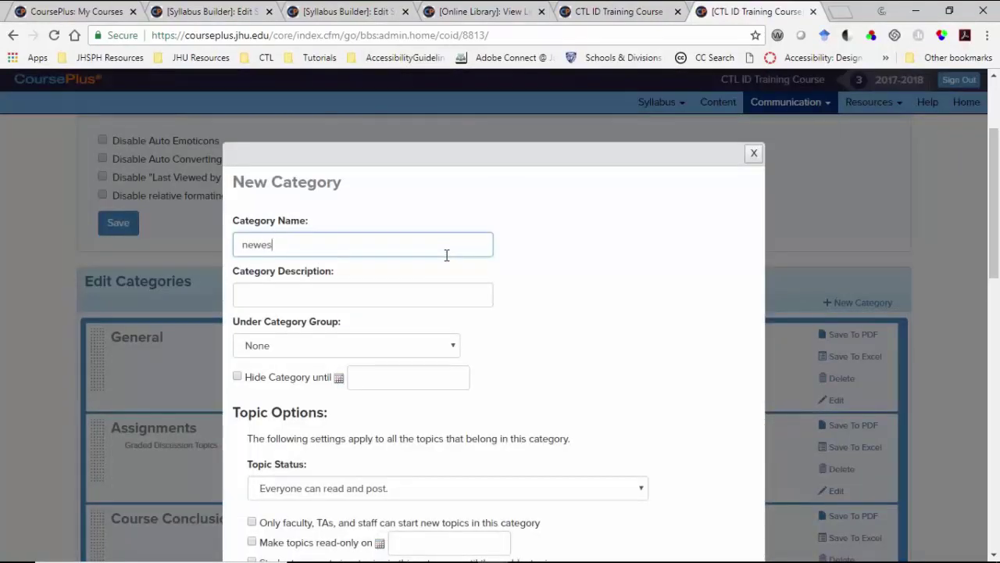
type("t category")
left_click(380, 302)
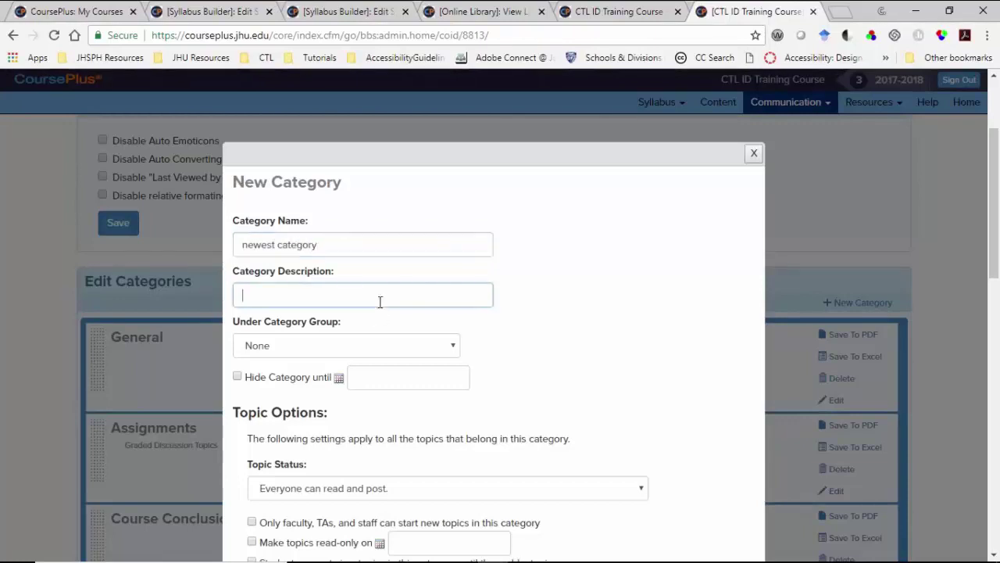
type("description")
left_click(451, 346)
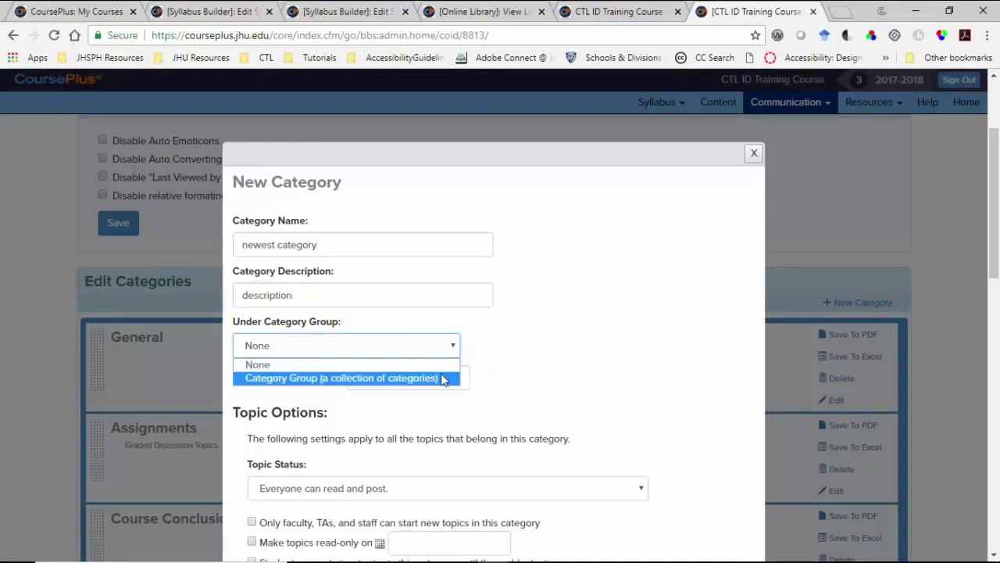
left_click(443, 379)
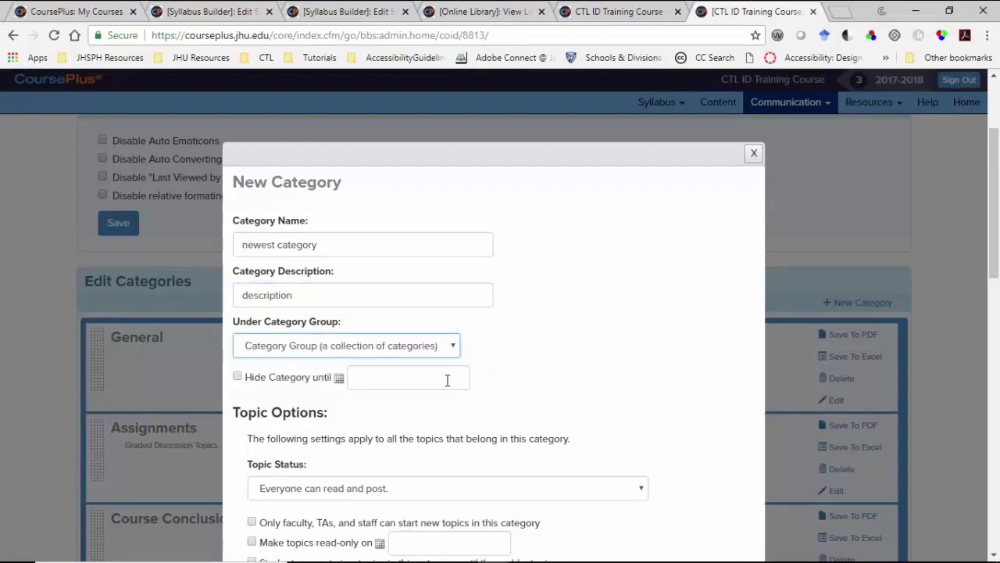
Step: Prevent students from viewing topics in the new category until they add a topic, and create the category
left_click_drag(996, 210, 996, 289)
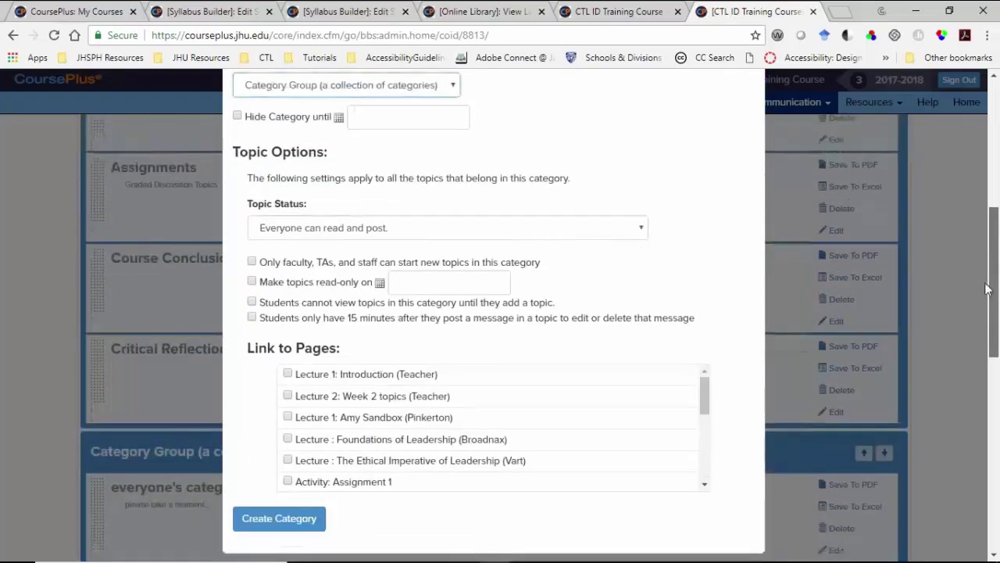
left_click(632, 226)
left_click(291, 305)
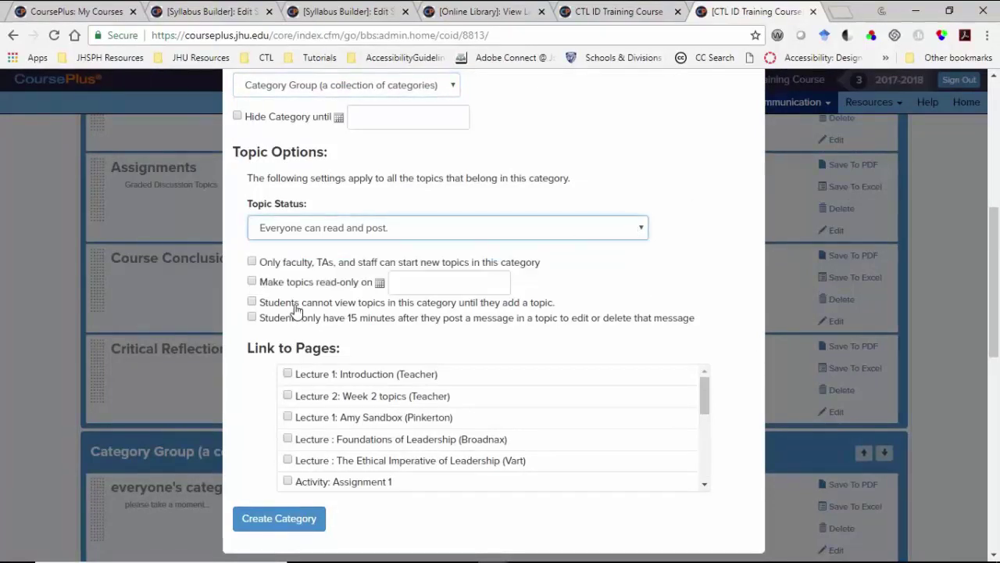
left_click(290, 305)
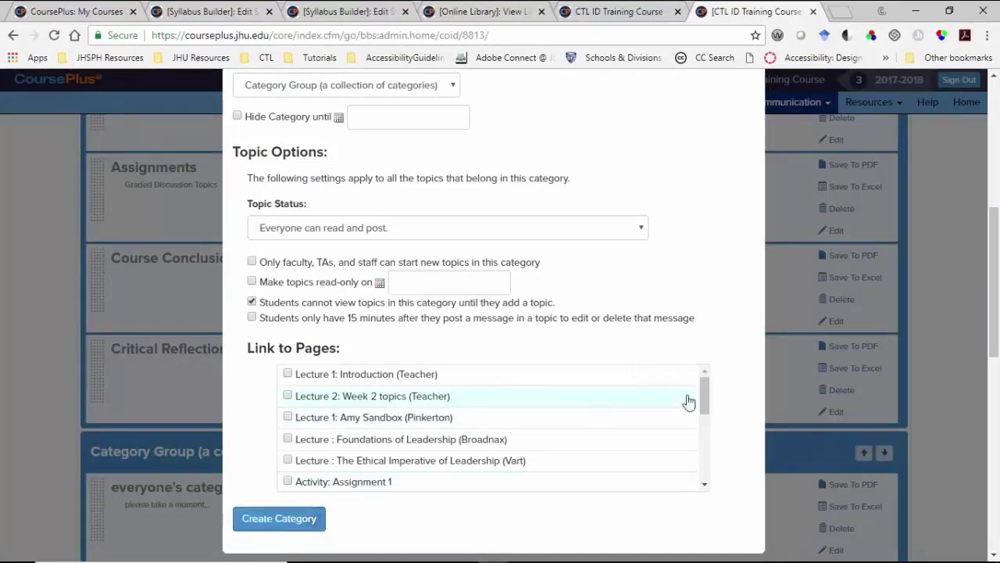
left_click(311, 530)
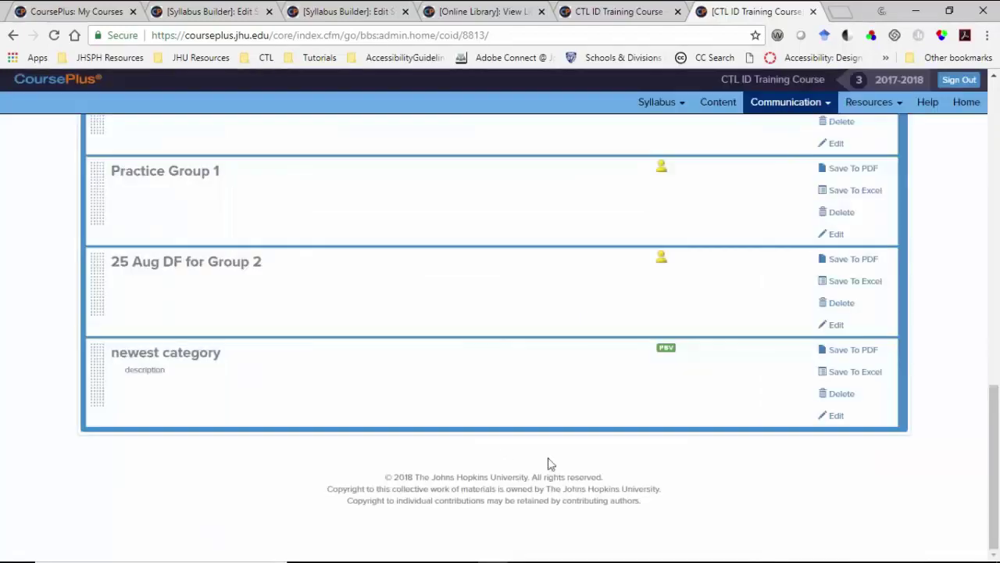
mouse_move(672, 353)
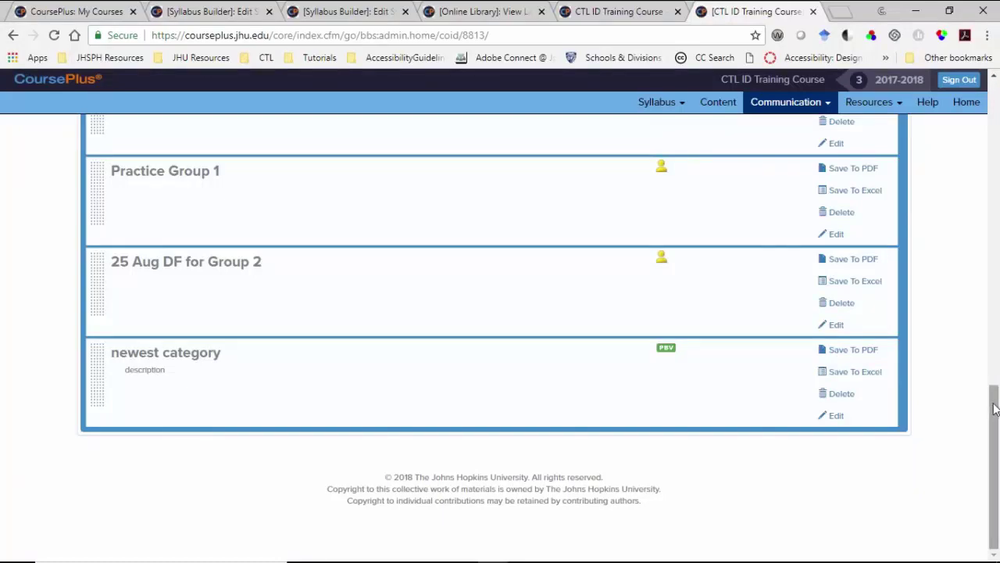
Step: Return from the admin page to Discussion Forum Home and open My Discussion Forum
left_click_drag(994, 402, 997, 88)
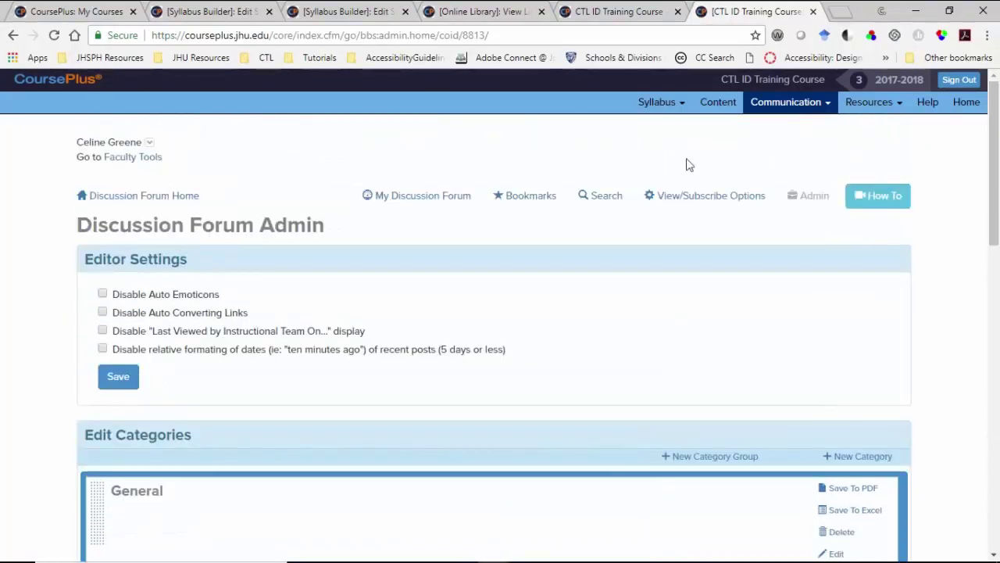
left_click(701, 194)
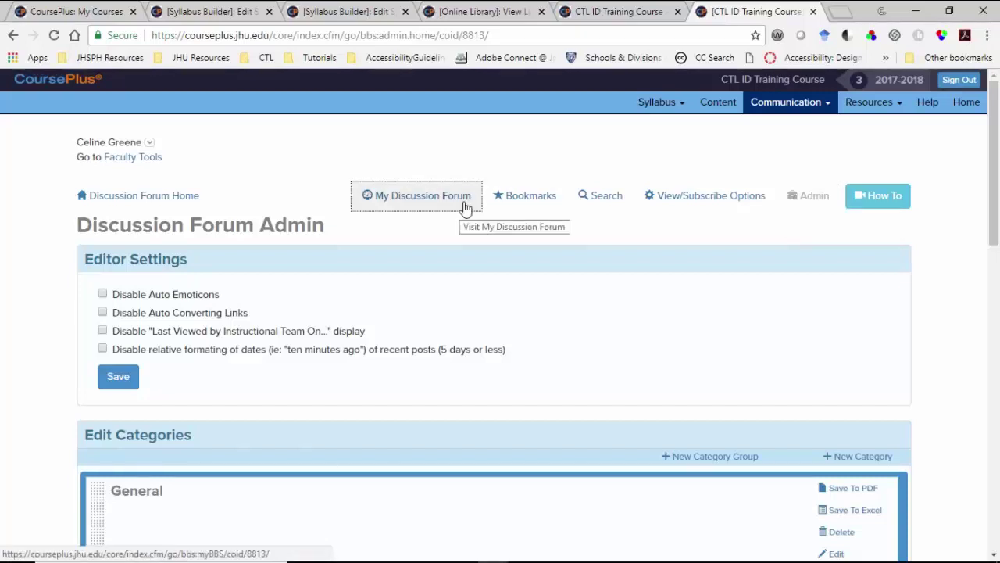
left_click(794, 103)
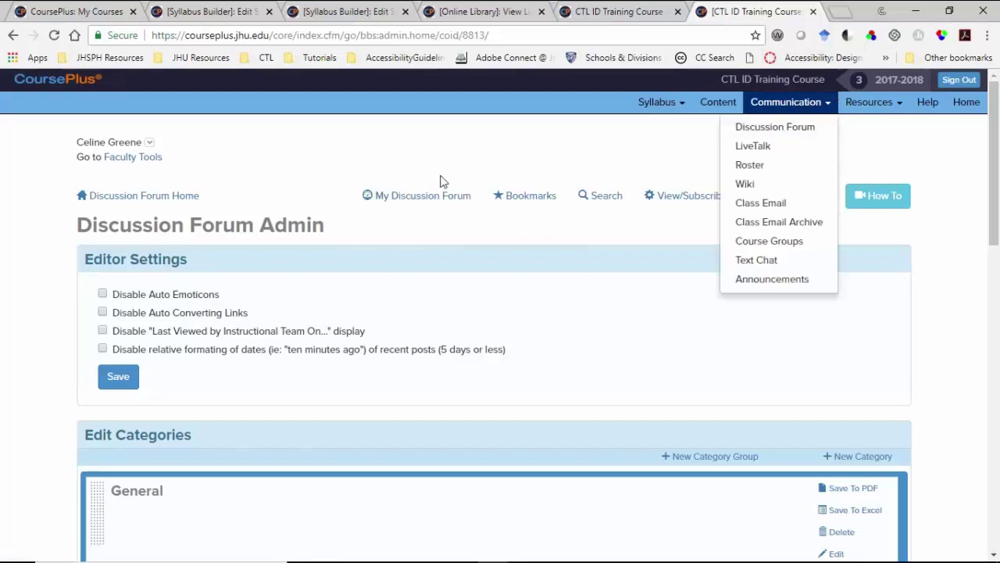
left_click(186, 197)
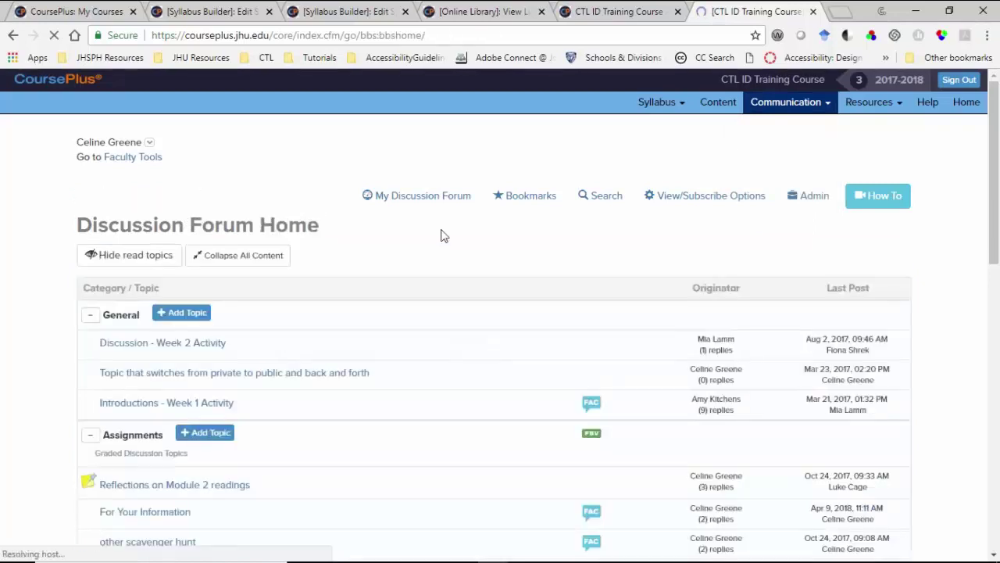
left_click(458, 198)
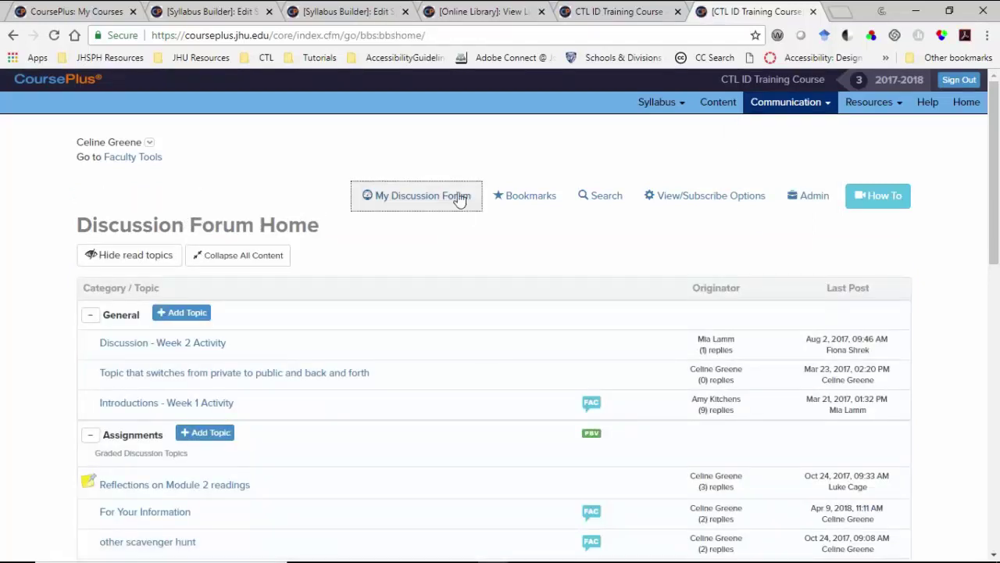